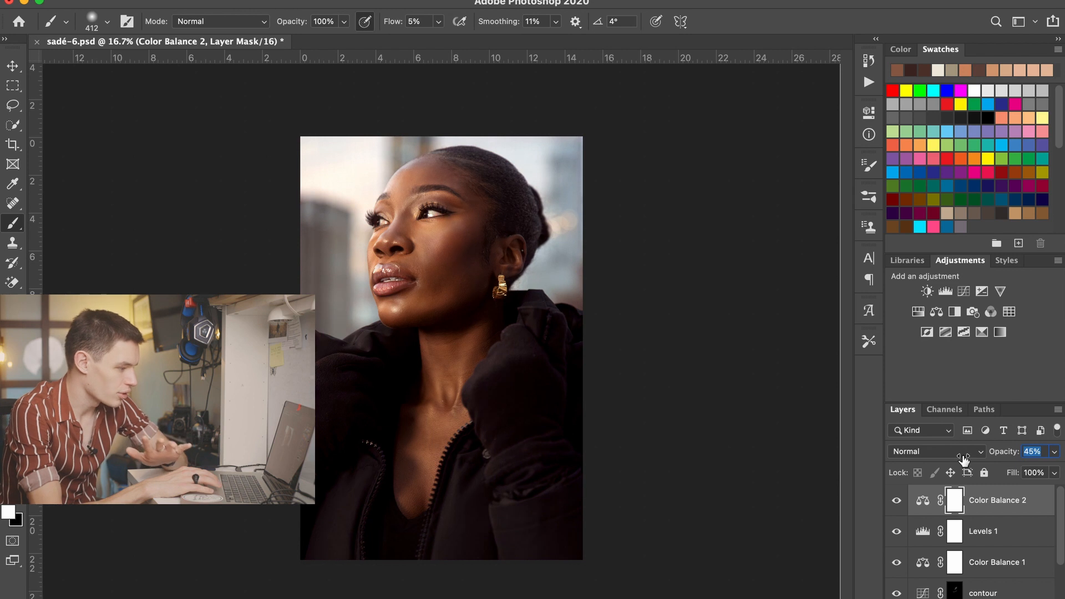
Compare the portrait with and without the Color Balance 2 adjustment
{"action": "left_click", "coordinate": [901, 497]}
{"action": "left_click", "coordinate": [901, 496]}
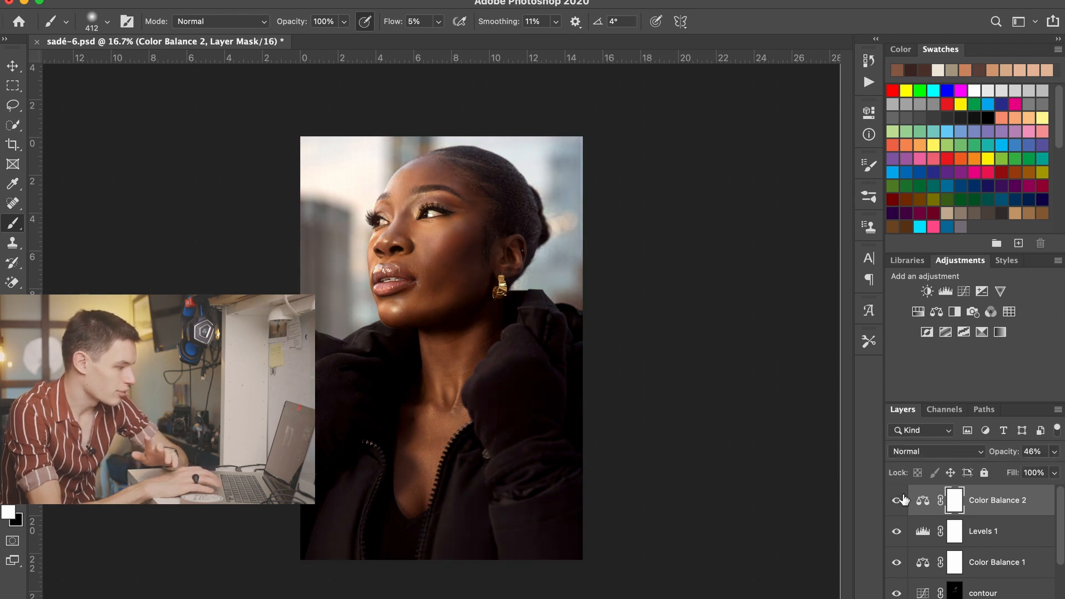
{"action": "left_click", "coordinate": [902, 499]}
{"action": "left_click", "coordinate": [901, 500]}
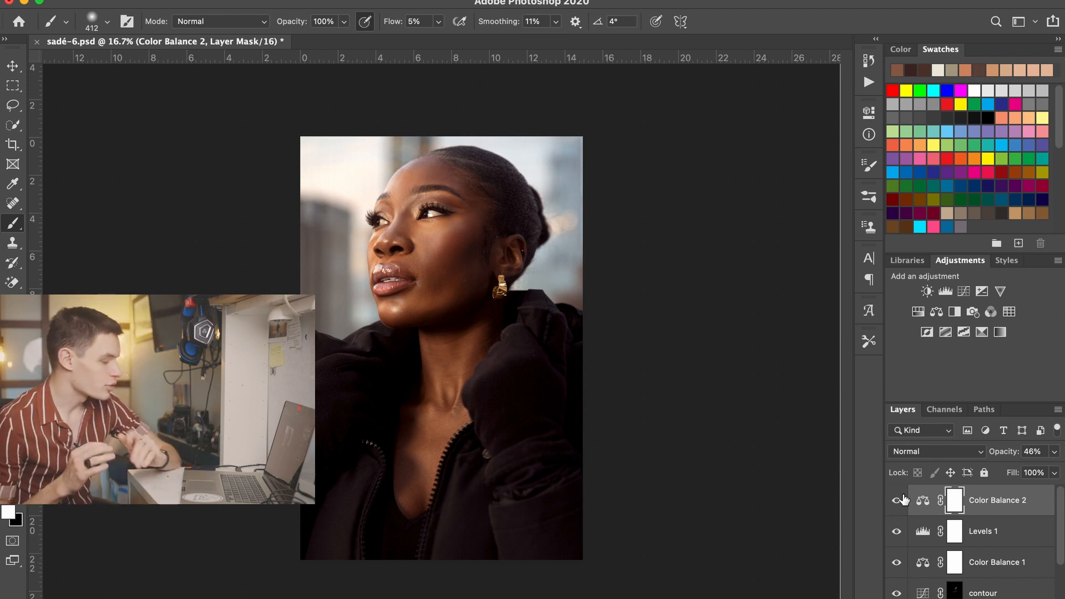
{"action": "left_click", "coordinate": [902, 499]}
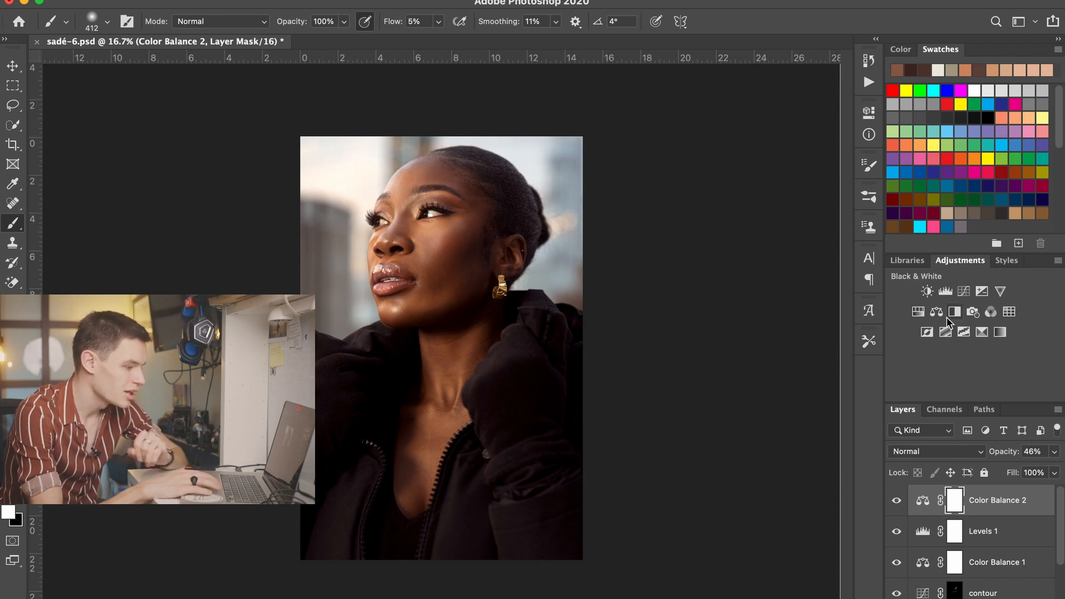
{"action": "left_click", "coordinate": [923, 312]}
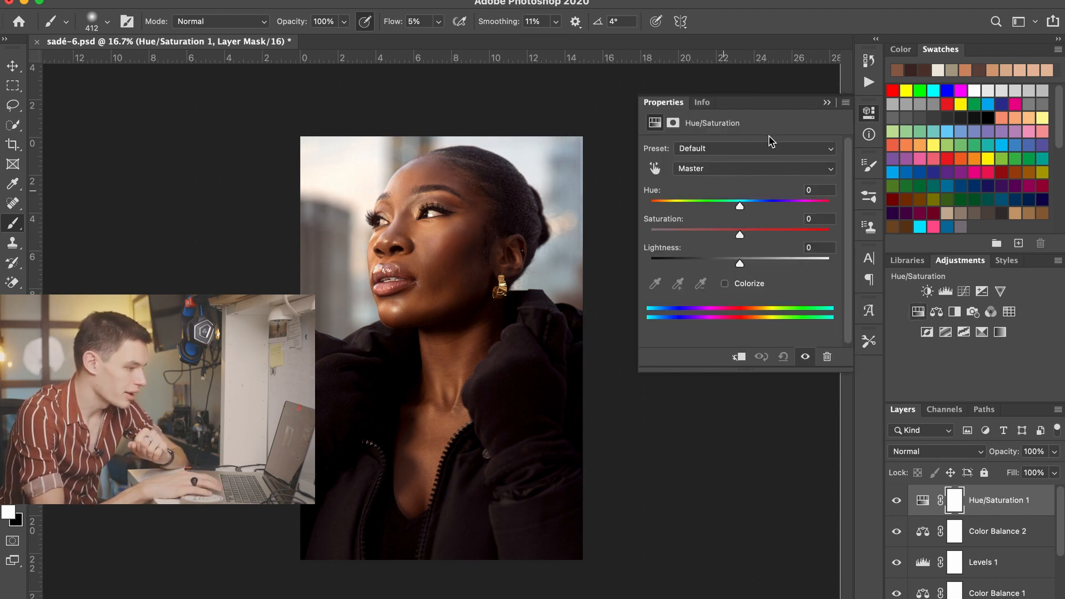
{"action": "left_click", "coordinate": [827, 102]}
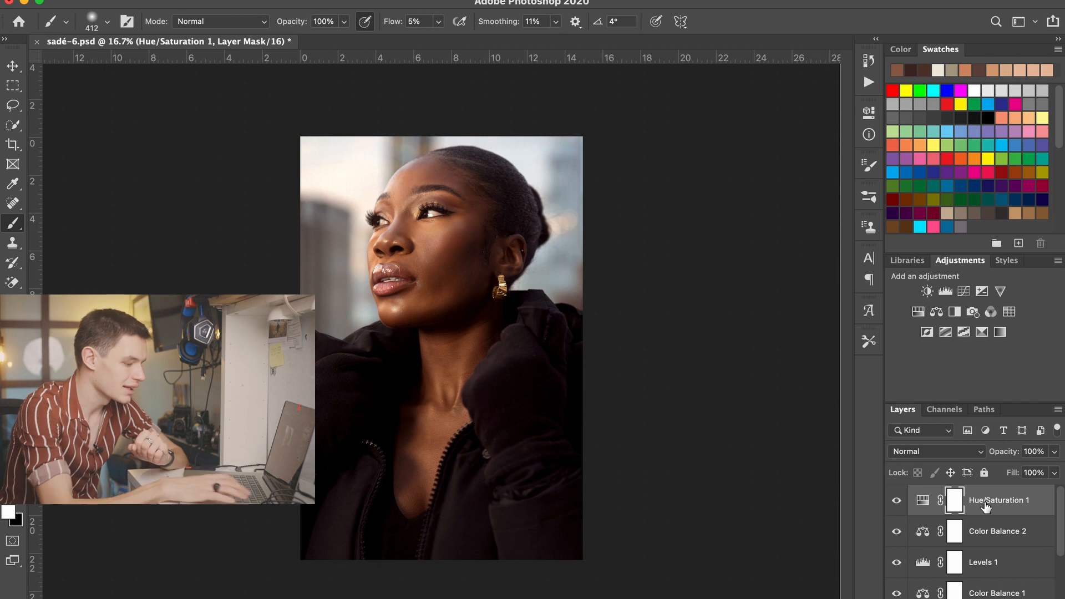
{"action": "key", "text": "Delete"}
Set the Color Balance 1 highlights to +6 on Cyan/Red and -29 on Yellow/Blue, and lower the layer's opacity to 76%
{"action": "double_click", "coordinate": [987, 561]}
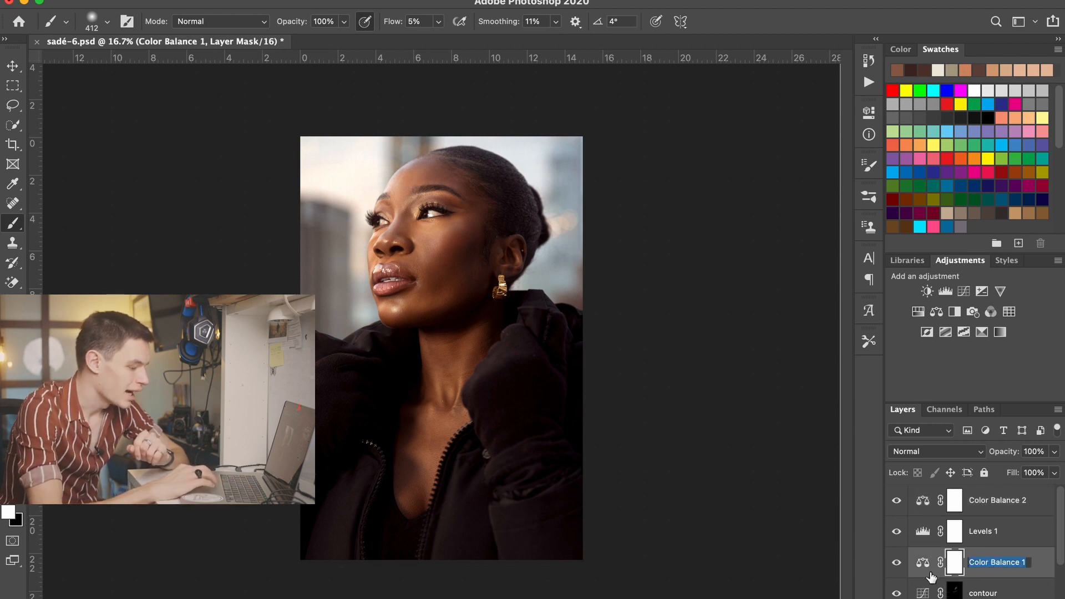
{"action": "double_click", "coordinate": [924, 567]}
{"action": "left_click", "coordinate": [738, 149]}
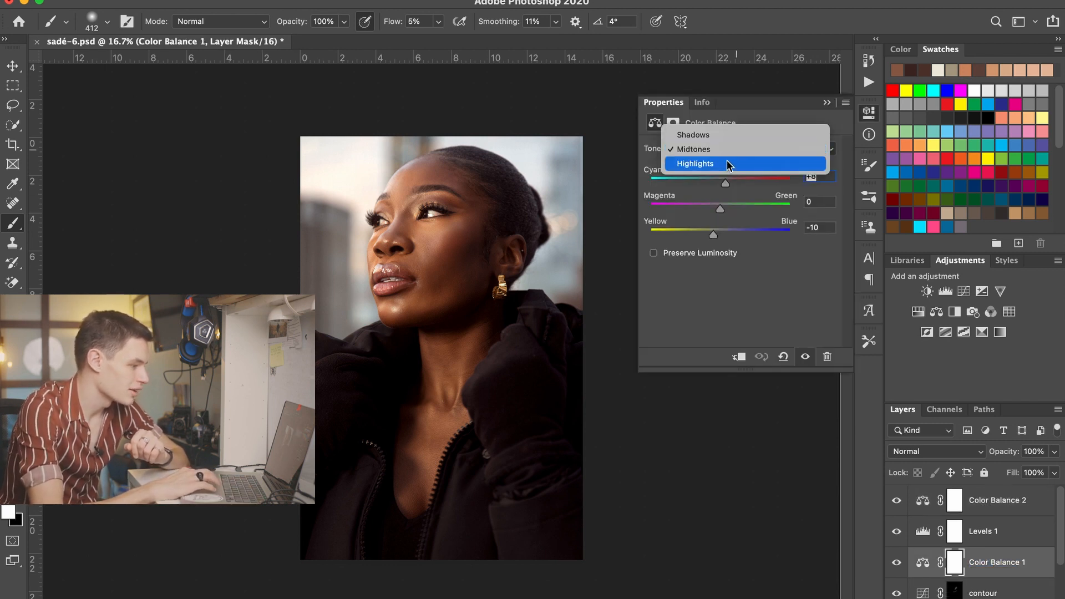
{"action": "left_click", "coordinate": [726, 161]}
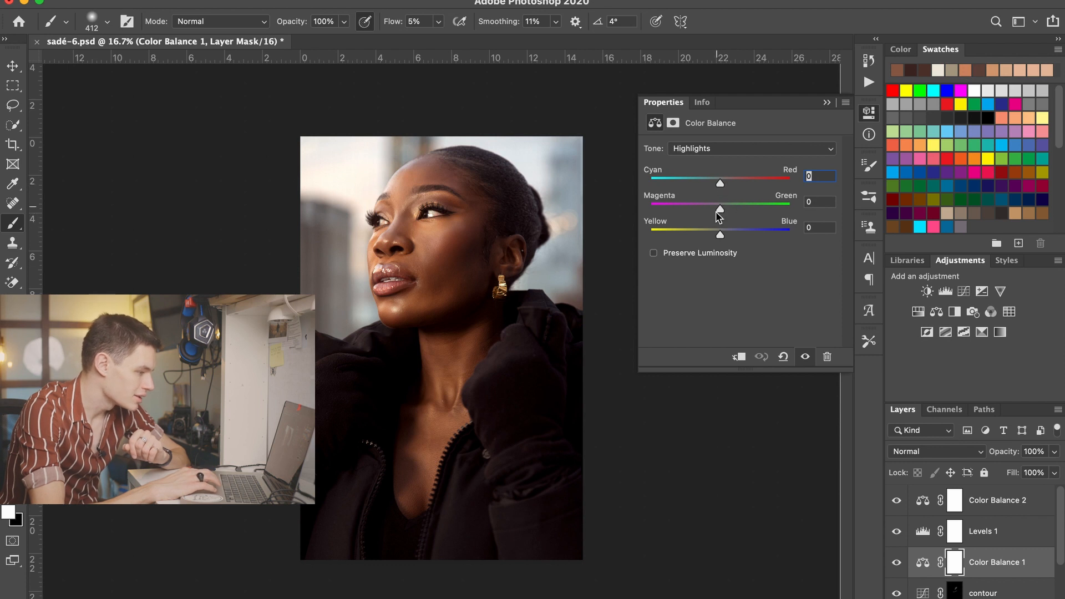
{"action": "left_click_drag", "start_coordinate": [715, 236], "coordinate": [700, 235]}
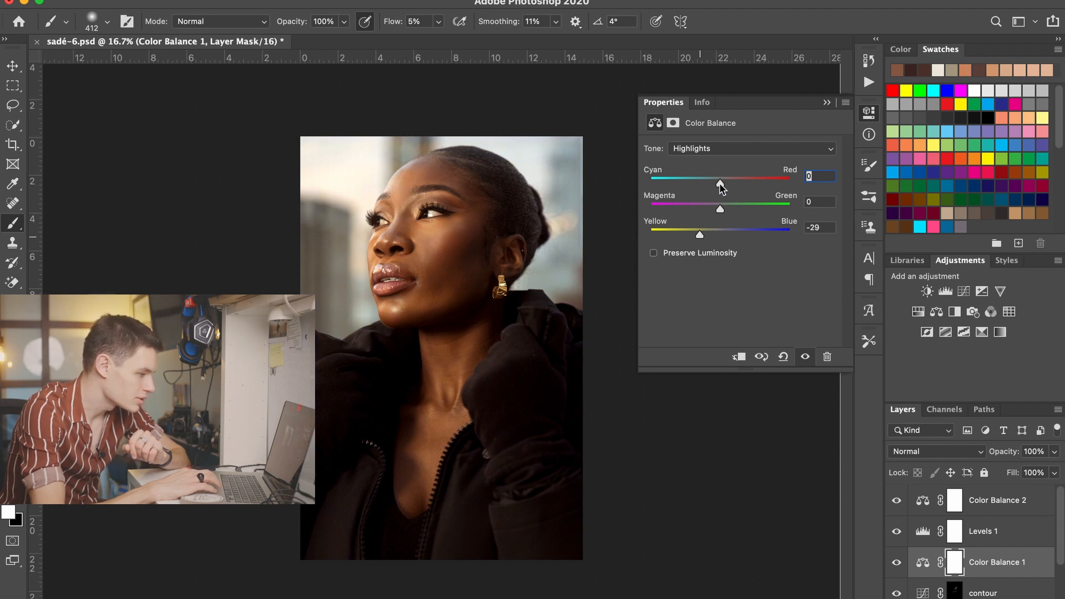
{"action": "left_click_drag", "start_coordinate": [720, 183], "coordinate": [728, 184]}
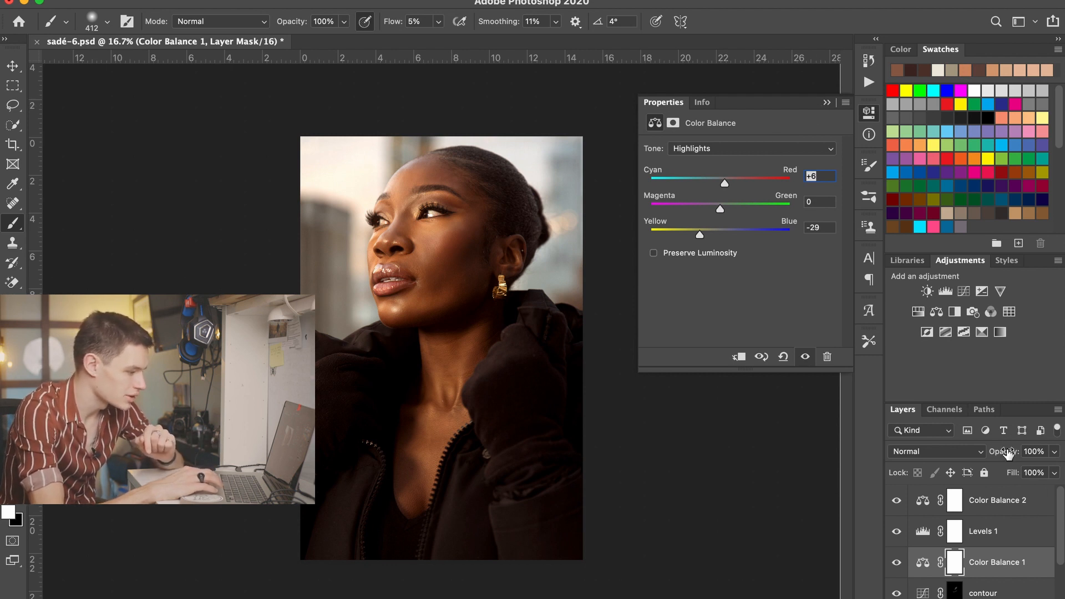
{"action": "mouse_move", "coordinate": [1005, 451]}
{"action": "left_mouse_down"}
{"action": "mouse_move", "coordinate": [979, 452]}
{"action": "mouse_move", "coordinate": [989, 454]}
{"action": "left_mouse_up"}
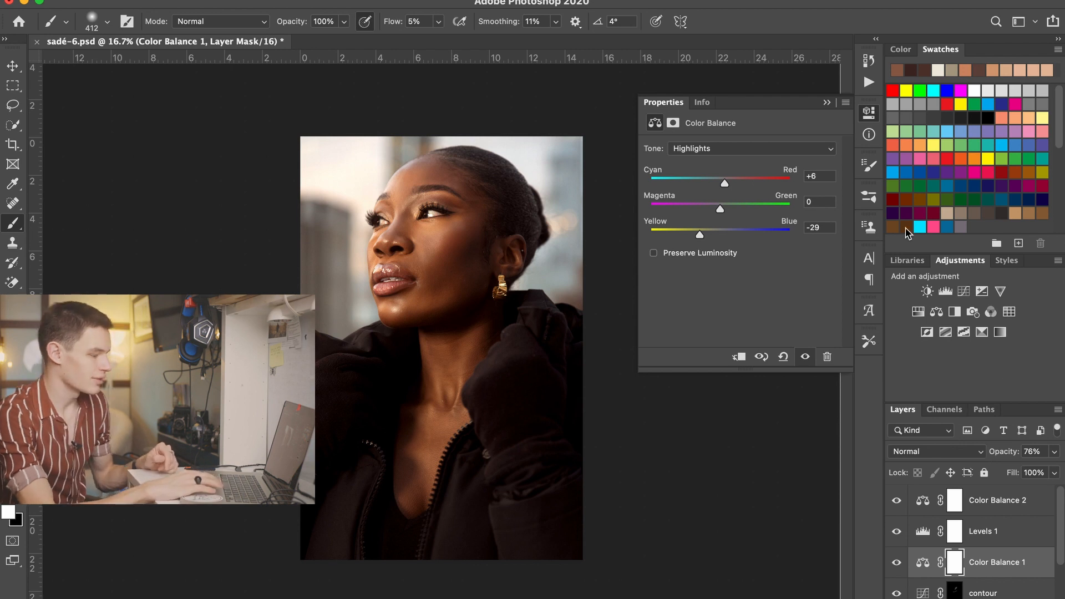
{"action": "left_click", "coordinate": [826, 103]}
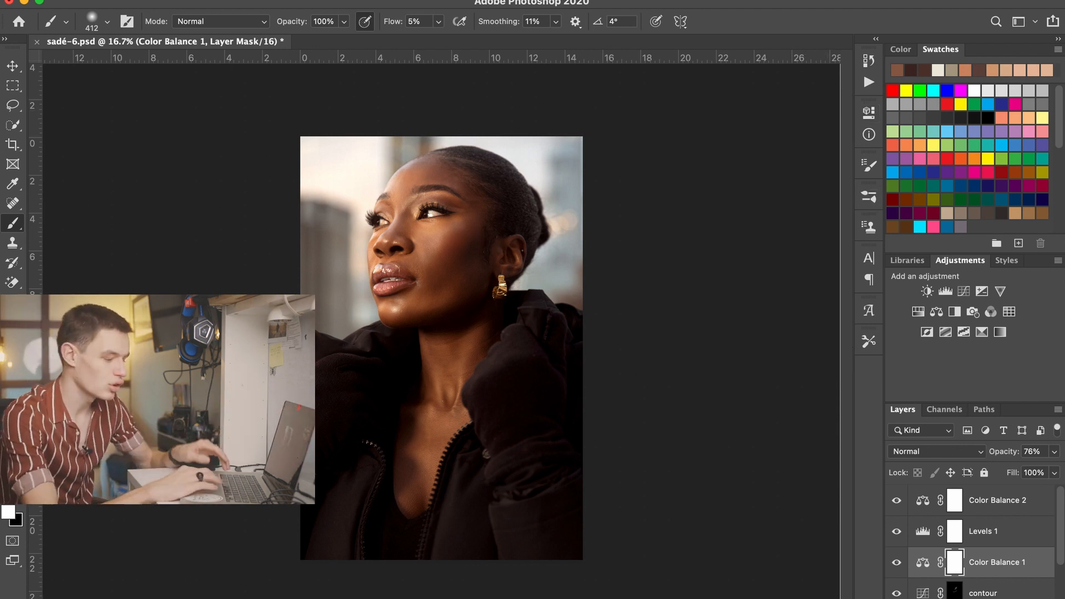
Compare the edited portrait with the original by temporarily hiding every layer above the background
{"action": "scroll", "coordinate": [890, 597], "scroll_direction": "down", "scroll_amount": 4}
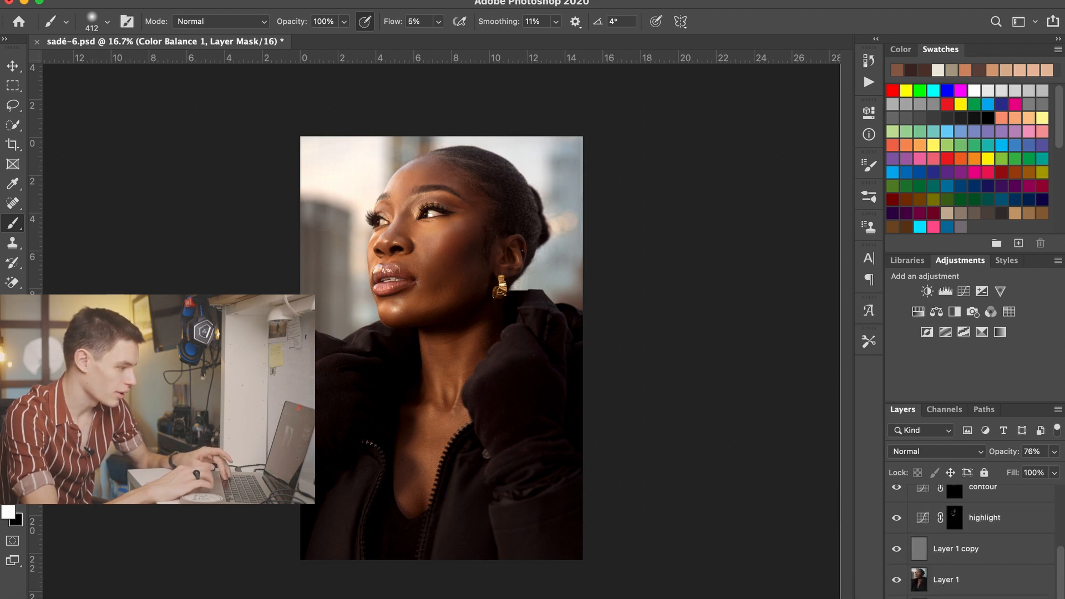
{"action": "left_click", "coordinate": [895, 597], "text": "alt"}
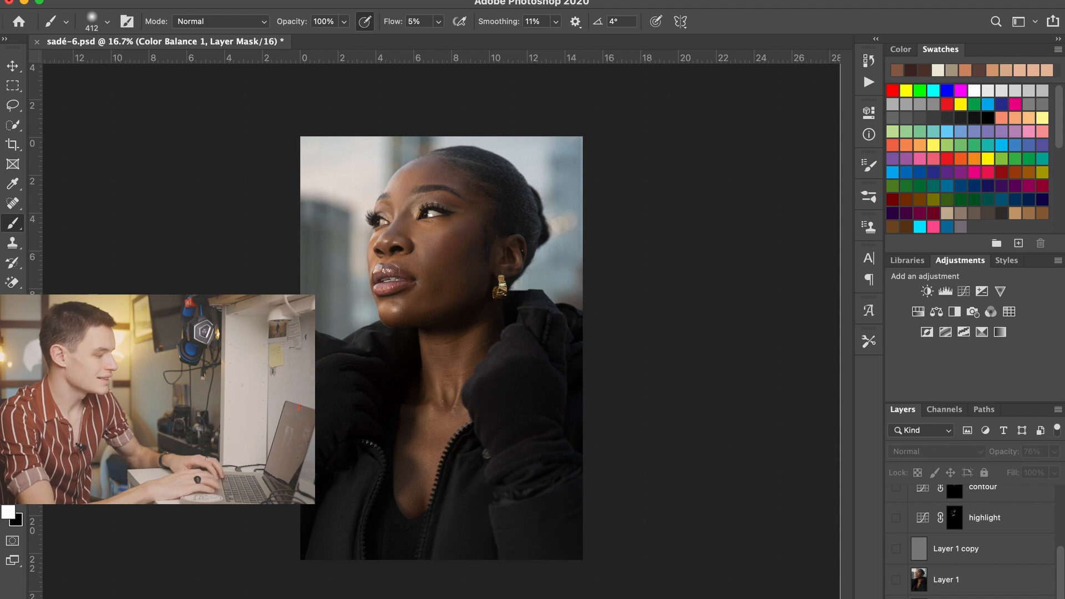
{"action": "left_click", "coordinate": [896, 597], "text": "alt"}
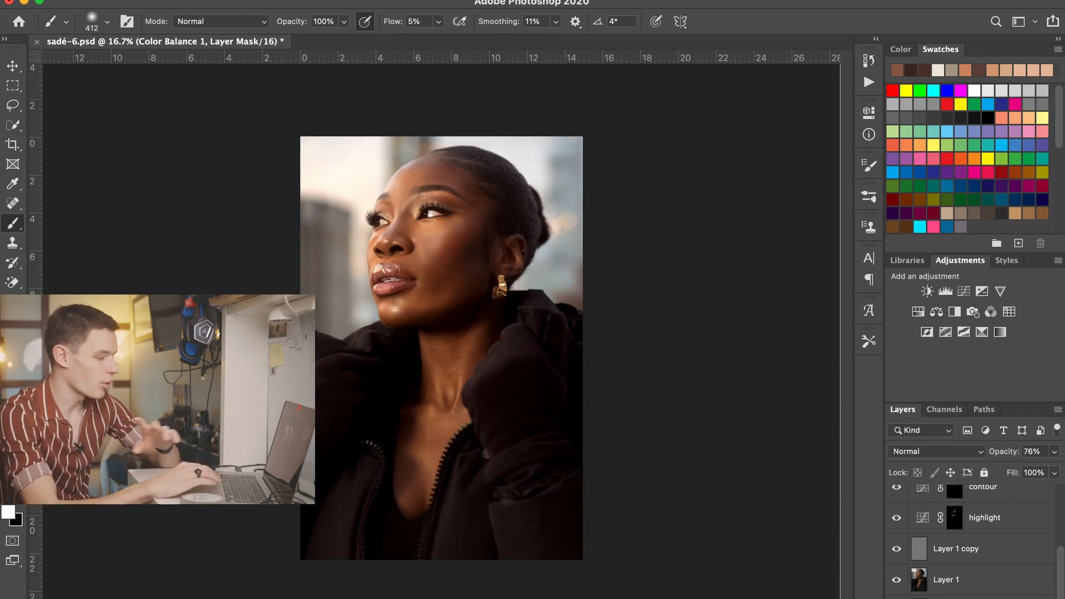
{"action": "scroll", "coordinate": [987, 574], "scroll_direction": "up", "scroll_amount": 3}
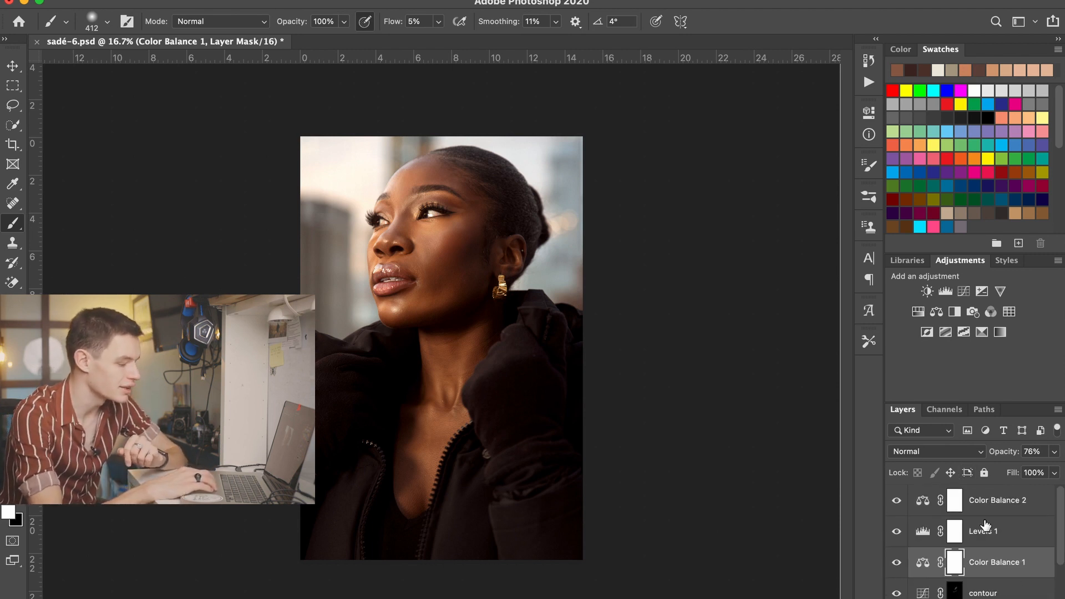
Brighten the upper cheekbone beside the eye by painting on the highlight layer's mask with a 332 px soft round brush
{"action": "left_click", "coordinate": [987, 592]}
{"action": "left_click", "coordinate": [988, 598]}
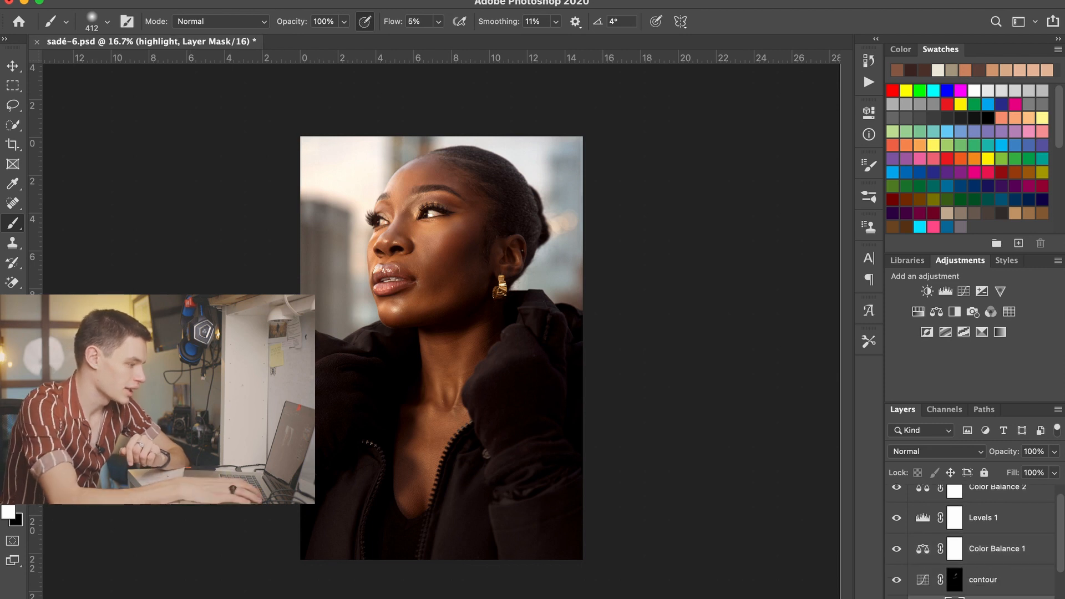
{"action": "key", "text": "super+plus"}
{"action": "key", "text": "super+plus"}
{"action": "key", "text": "super+plus"}
{"action": "scroll", "coordinate": [590, 199], "scroll_direction": "up", "scroll_amount": 1}
{"action": "scroll", "coordinate": [590, 199], "scroll_direction": "up", "scroll_amount": 5}
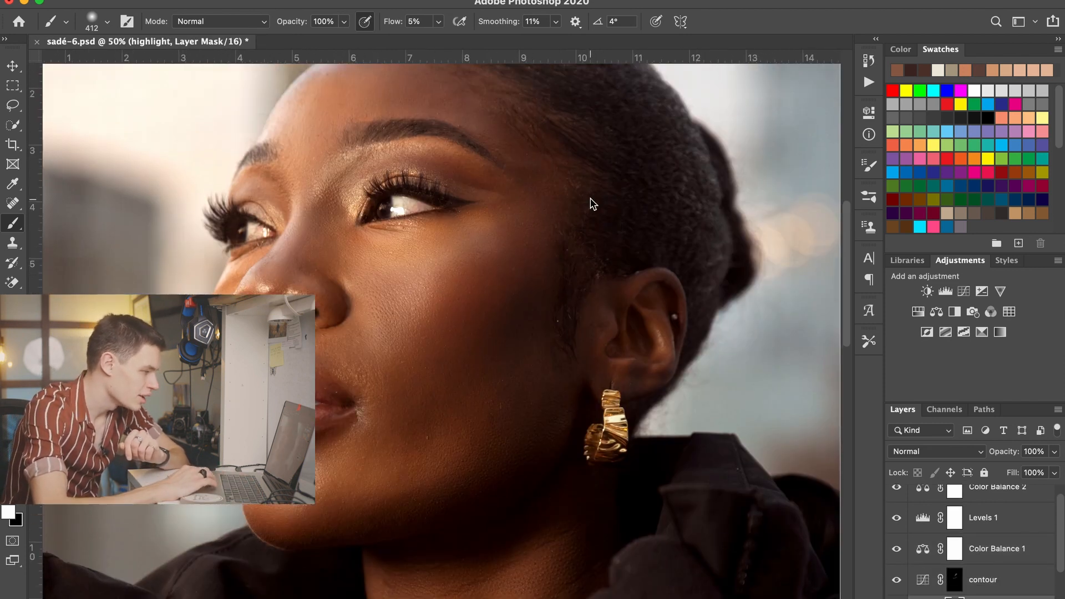
{"action": "right_click", "coordinate": [590, 201]}
{"action": "left_click", "coordinate": [735, 235]}
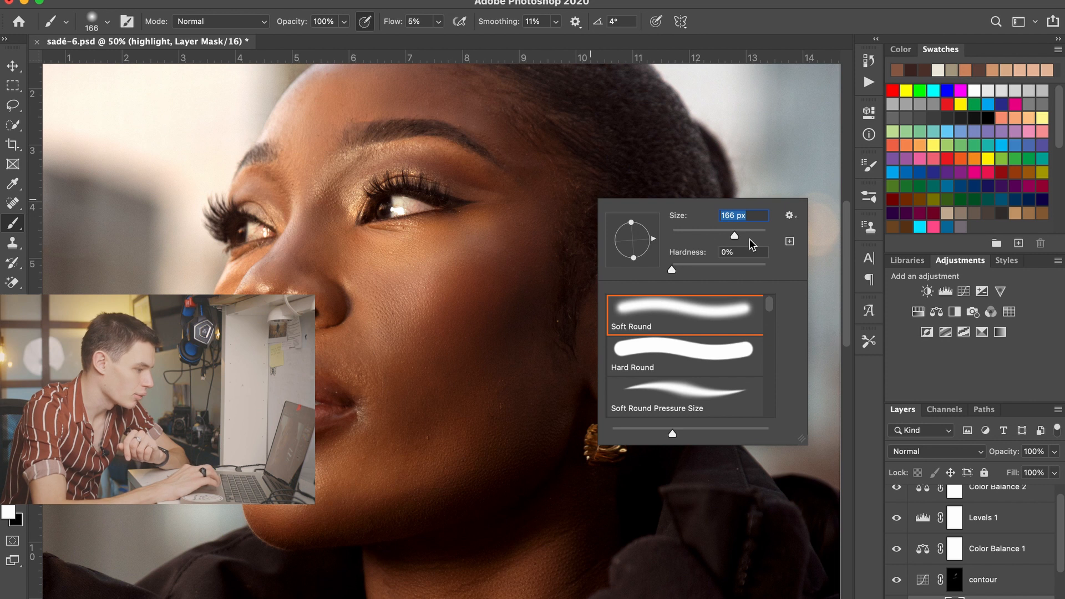
{"action": "left_click", "coordinate": [749, 238]}
{"action": "left_click", "coordinate": [475, 248]}
{"action": "mouse_move", "coordinate": [528, 236]}
{"action": "left_mouse_down"}
{"action": "mouse_move", "coordinate": [442, 290]}
{"action": "mouse_move", "coordinate": [530, 240]}
{"action": "mouse_move", "coordinate": [486, 227]}
{"action": "left_mouse_up"}
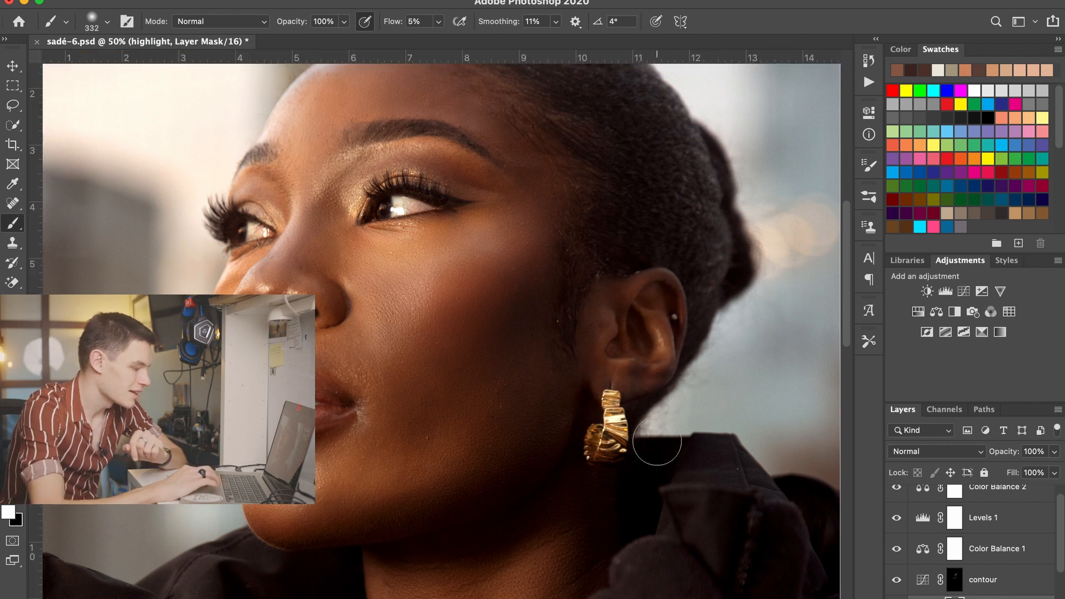
Darken the eyelid crease below the eyebrow by painting on the contour layer's mask with a 127 px soft round brush
{"action": "scroll", "coordinate": [573, 397], "scroll_direction": "up", "scroll_amount": 3}
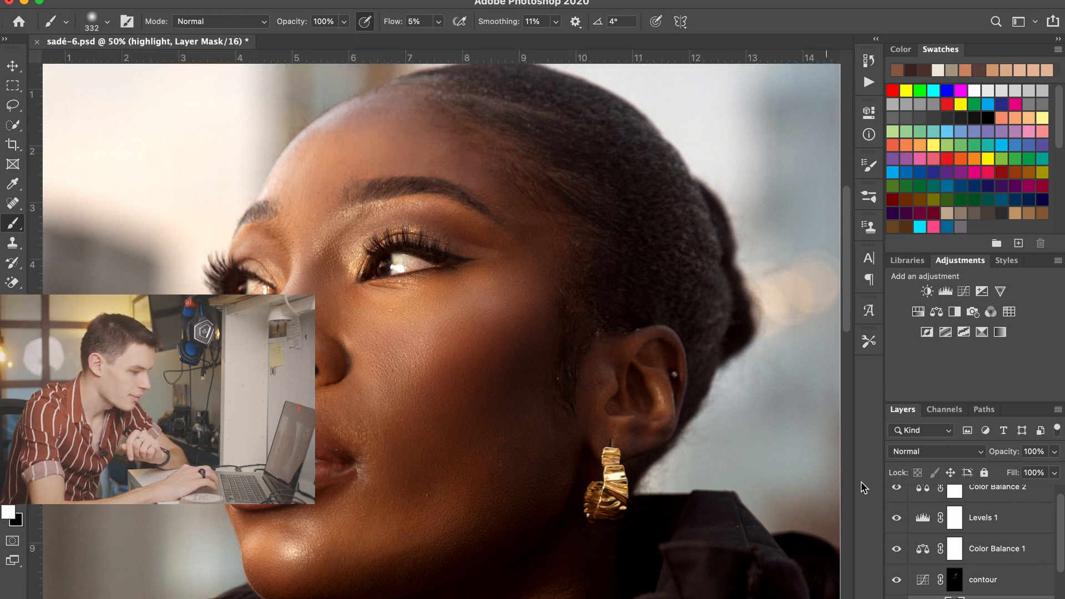
{"action": "left_click", "coordinate": [955, 581]}
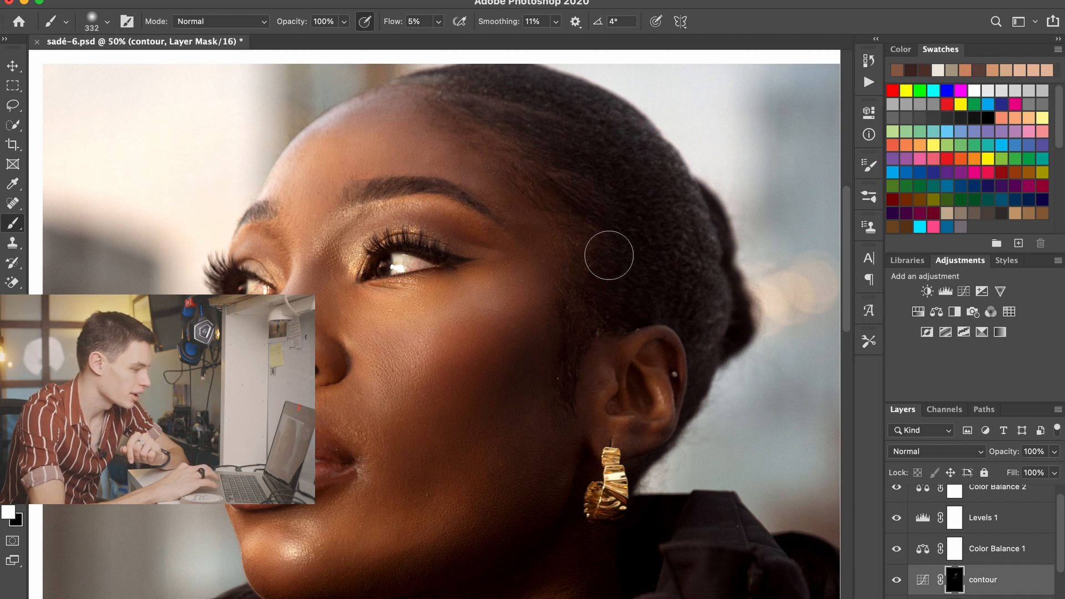
{"action": "right_click", "coordinate": [620, 281]}
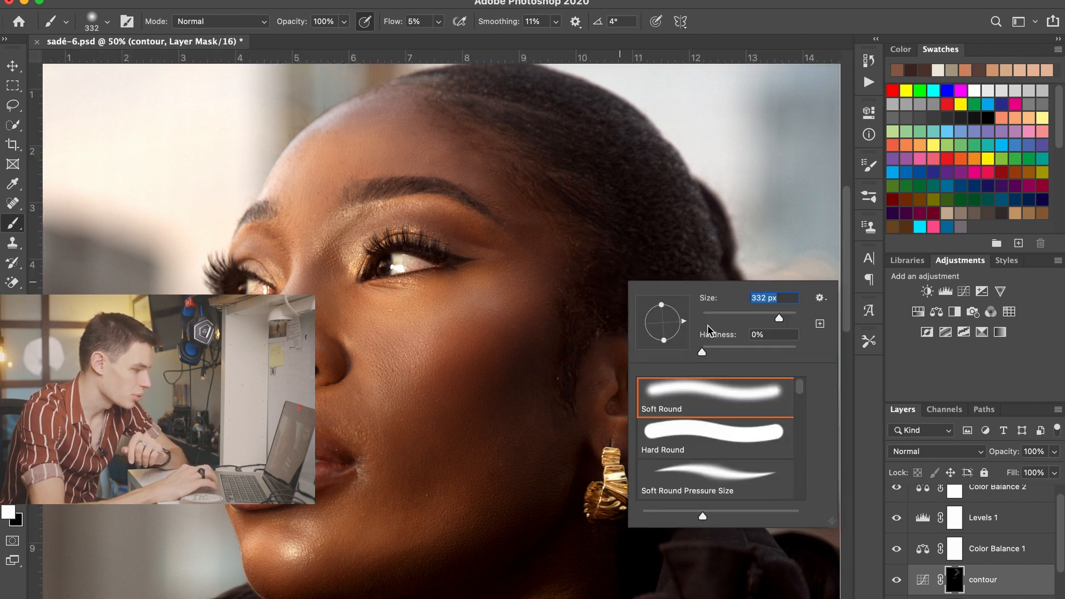
{"action": "left_click_drag", "start_coordinate": [711, 331], "coordinate": [730, 317]}
{"action": "left_click", "coordinate": [757, 319]}
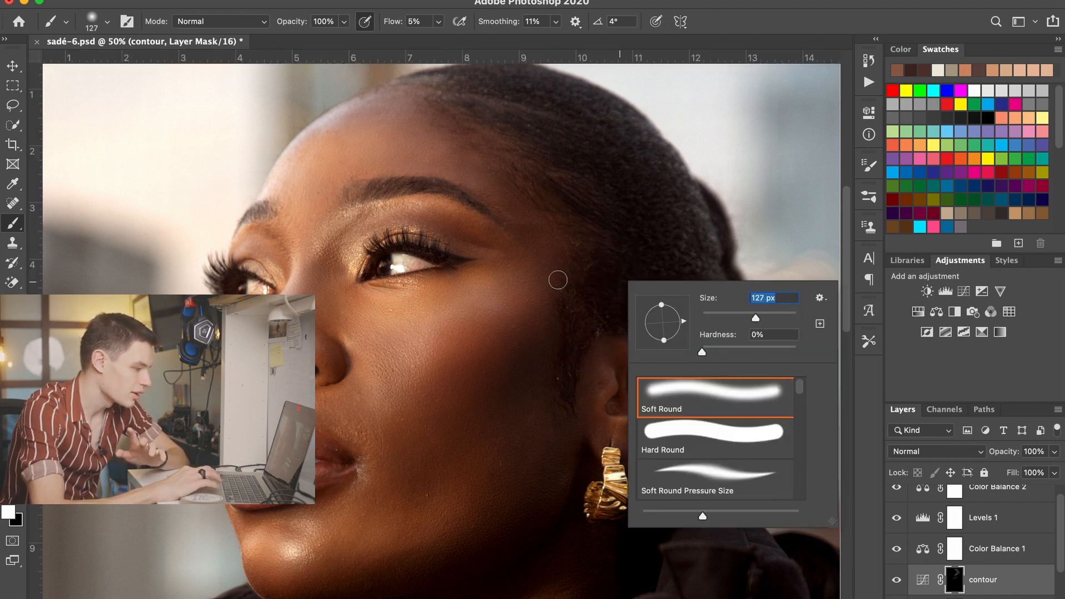
{"action": "left_click", "coordinate": [416, 238]}
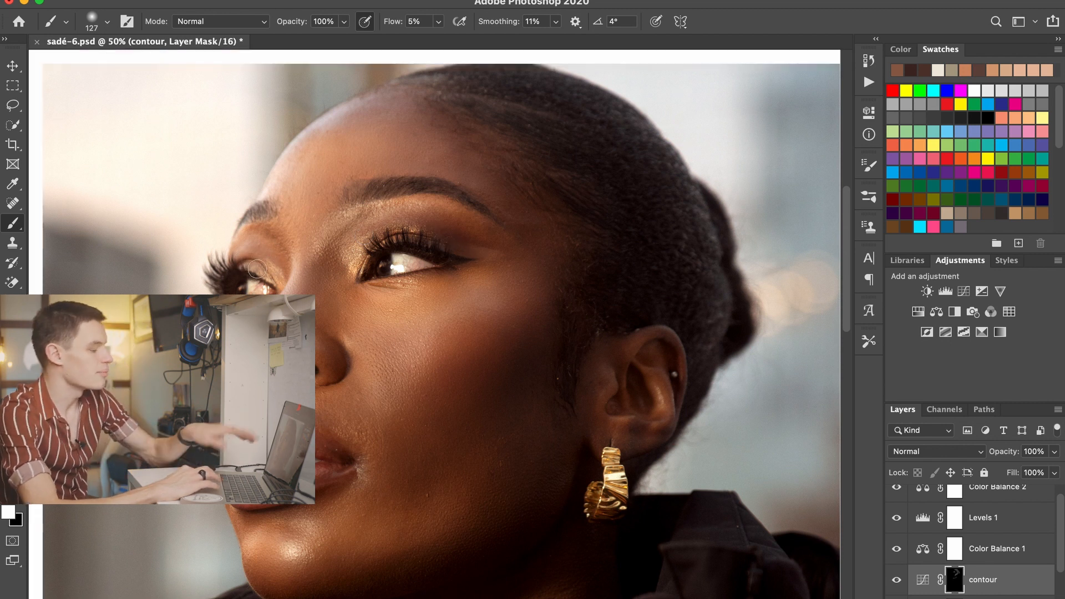
Examine the dodged and burned portrait as a whole and up close around the eyes, cheek and lips
{"action": "key", "text": "super+r"}
{"action": "key", "text": "super+minus"}
{"action": "key", "text": "super+minus"}
{"action": "key", "text": "super+minus"}
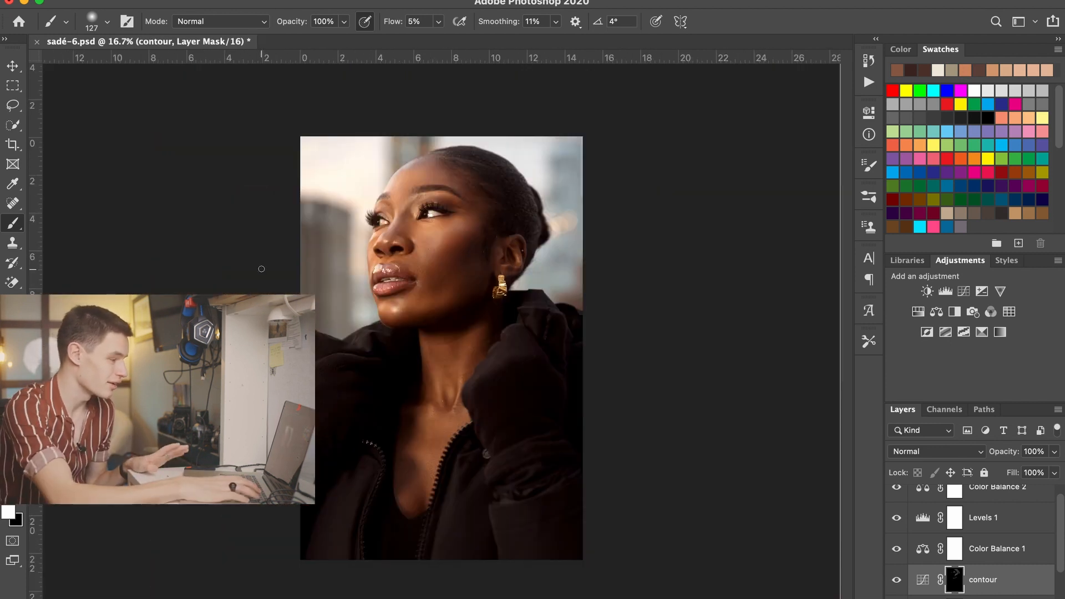
{"action": "key", "text": "super+plus"}
{"action": "key", "text": "super+plus"}
{"action": "key", "text": "super+plus"}
{"action": "key", "text": "super+plus"}
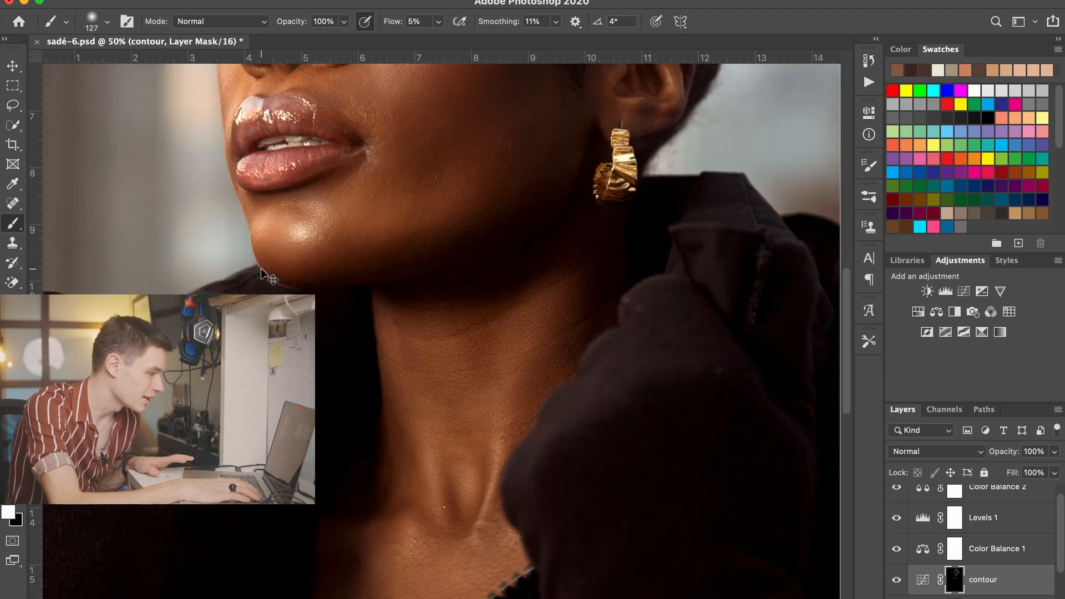
{"action": "scroll", "coordinate": [510, 282], "scroll_direction": "up", "scroll_amount": 10}
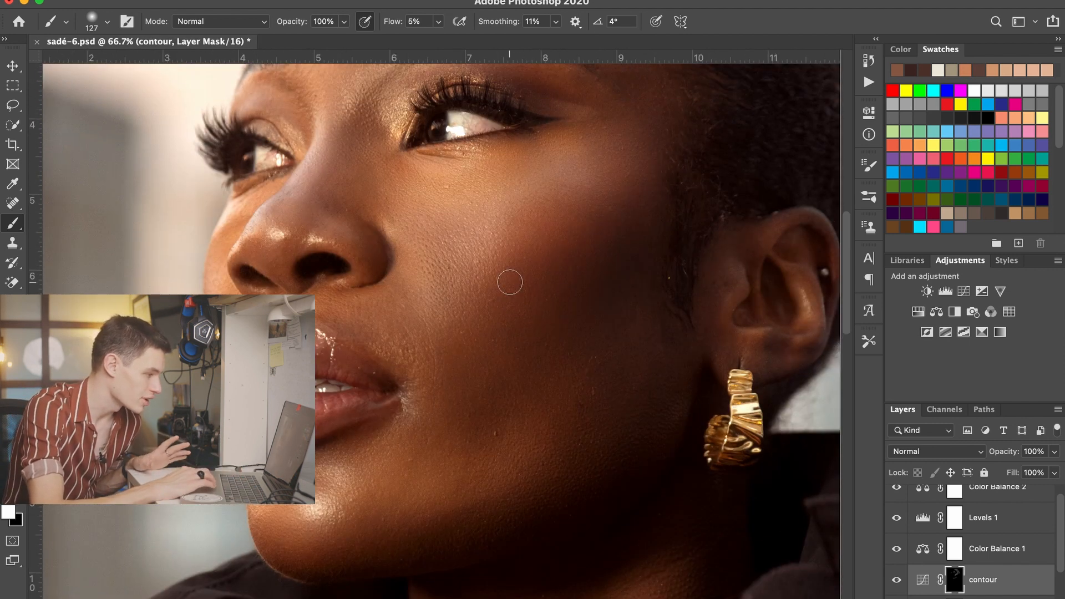
{"action": "scroll", "coordinate": [510, 283], "scroll_direction": "up", "scroll_amount": 2}
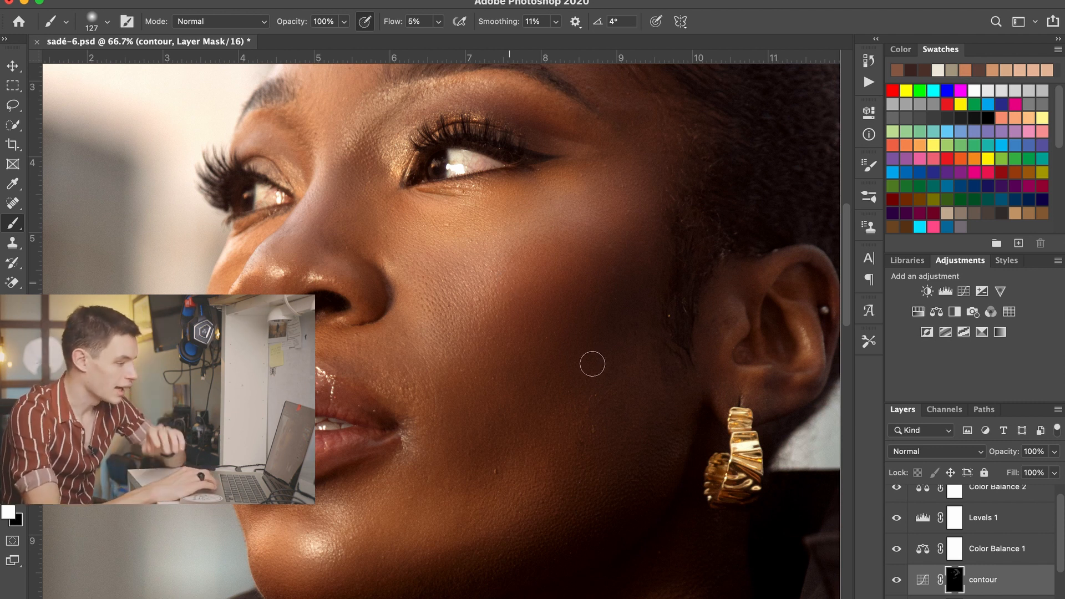
{"action": "scroll", "coordinate": [593, 364], "scroll_direction": "up", "scroll_amount": 4}
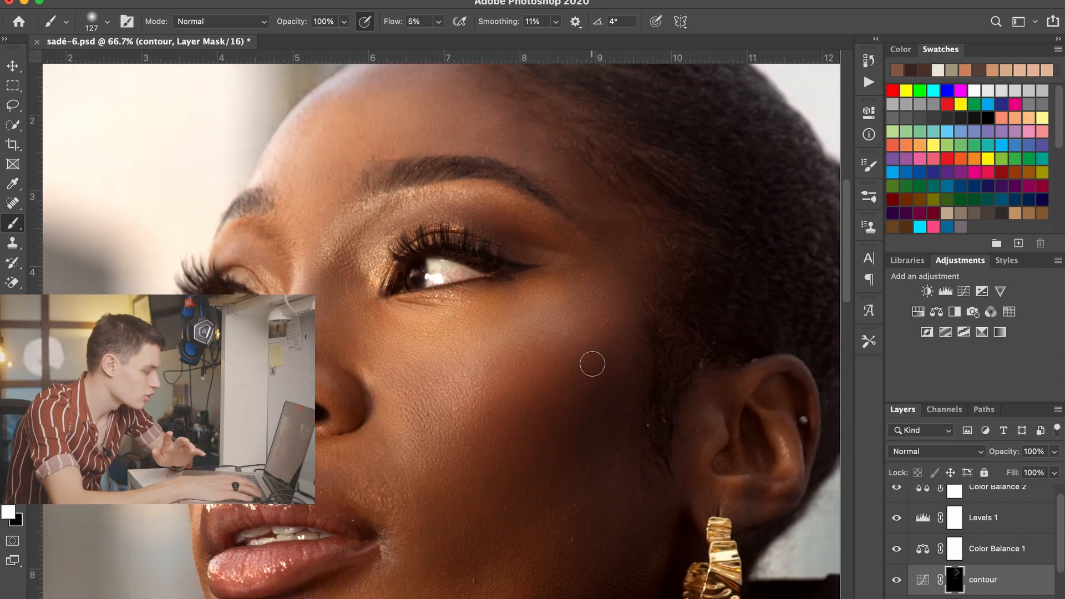
{"action": "key", "text": "super+minus"}
{"action": "key", "text": "super+minus"}
{"action": "key", "text": "super+minus"}
{"action": "key", "text": "super+minus"}
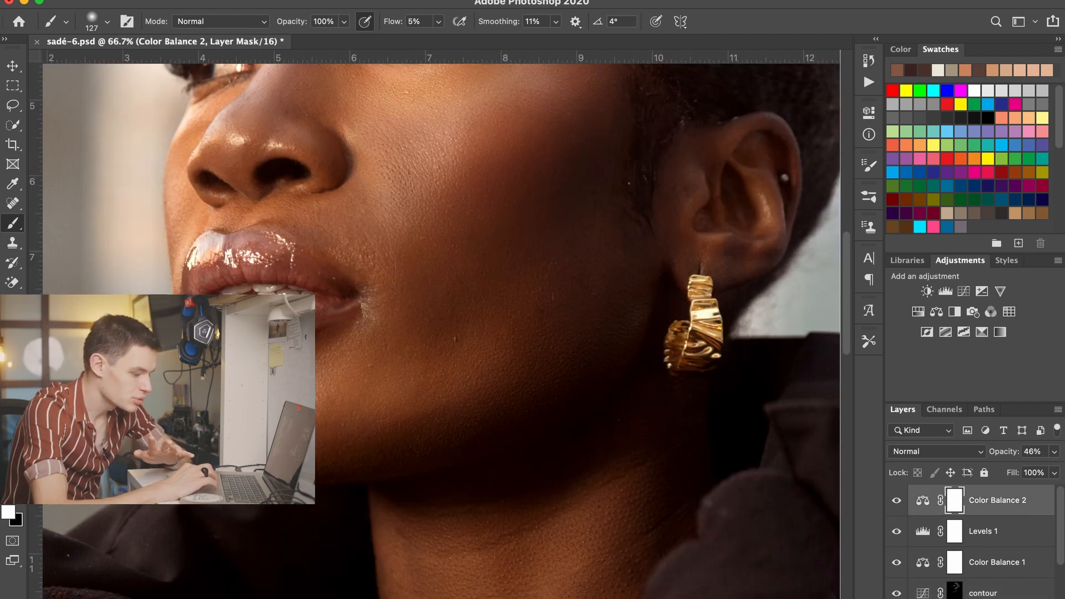
Add a blank layer and heal the blemish on the lower cheek with a 38 px Spot Healing Brush sampling all layers
{"action": "key", "text": "super+shift+alt+n"}
{"action": "left_click", "coordinate": [12, 204]}
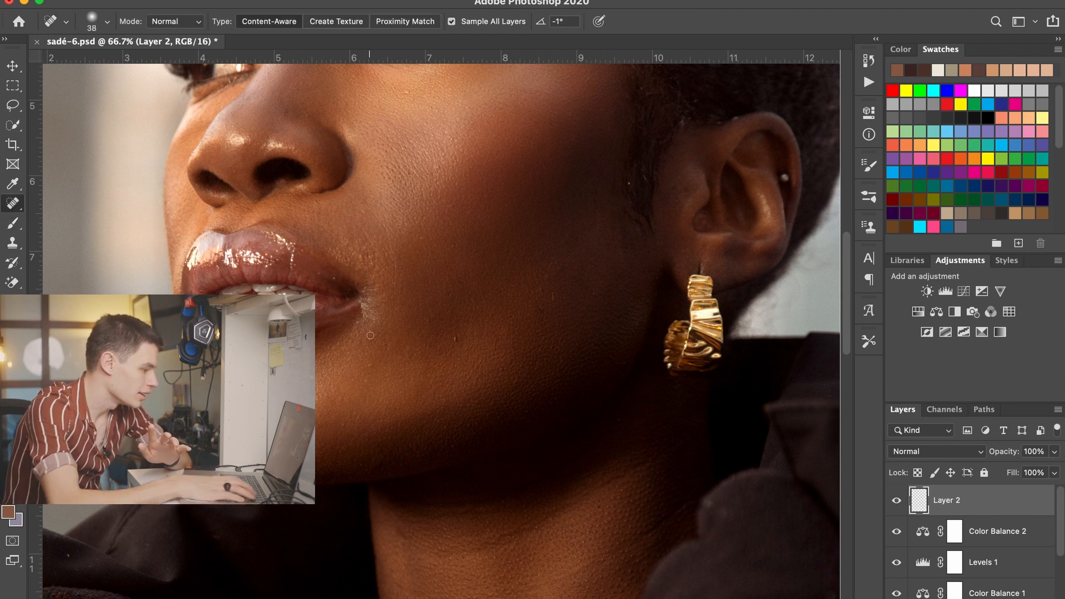
{"action": "key", "text": "super+plus"}
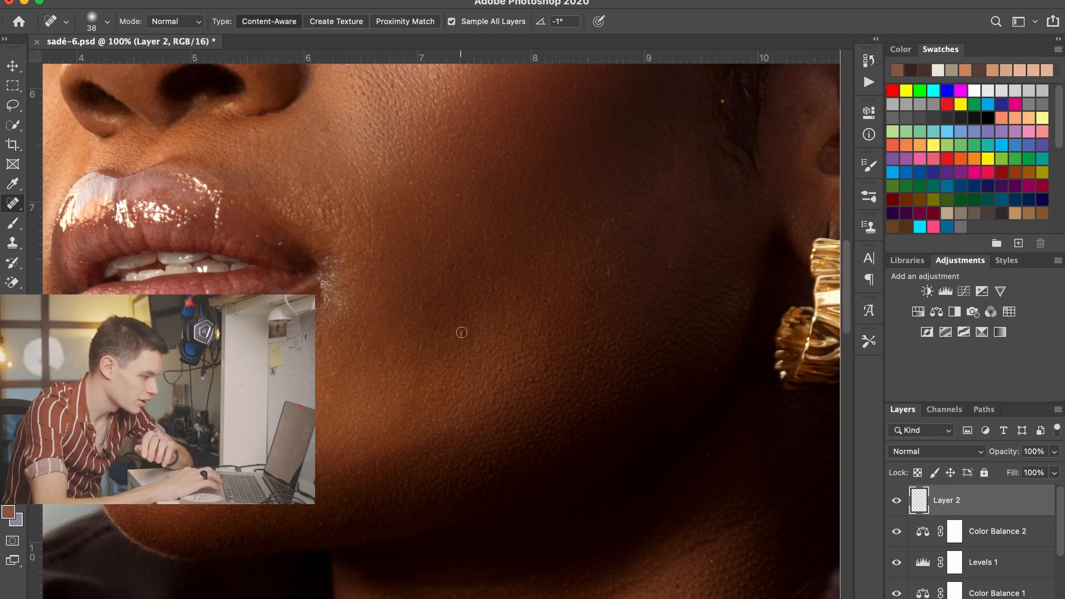
{"action": "left_click", "coordinate": [461, 332]}
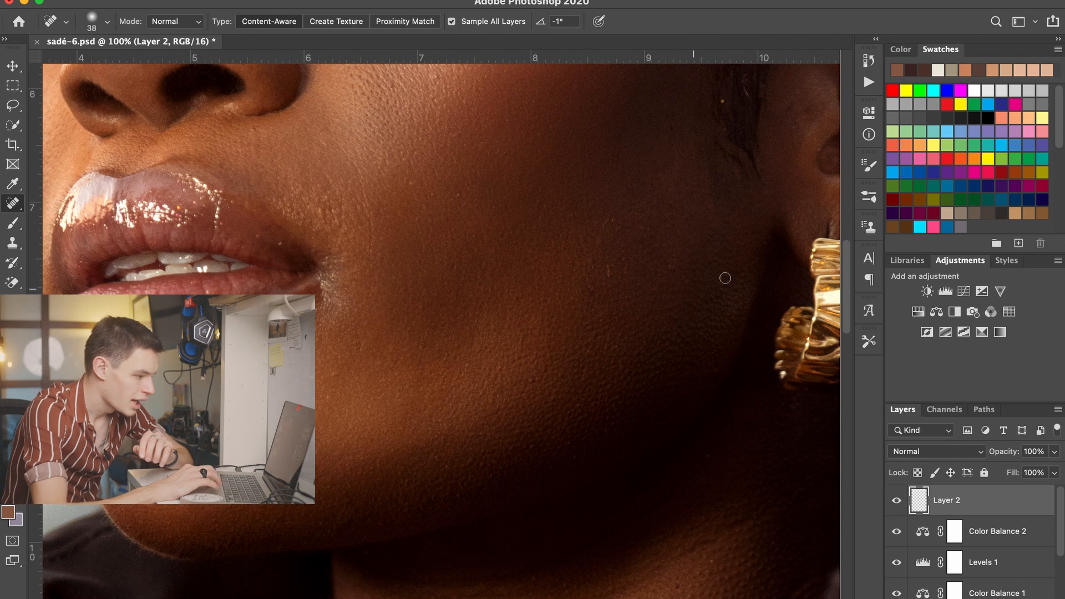
Heal the small spot on the upper cheek beside the nose on the new blank layer
{"action": "scroll", "coordinate": [606, 272], "scroll_direction": "up", "scroll_amount": 1}
{"action": "scroll", "coordinate": [607, 271], "scroll_direction": "right", "scroll_amount": 1}
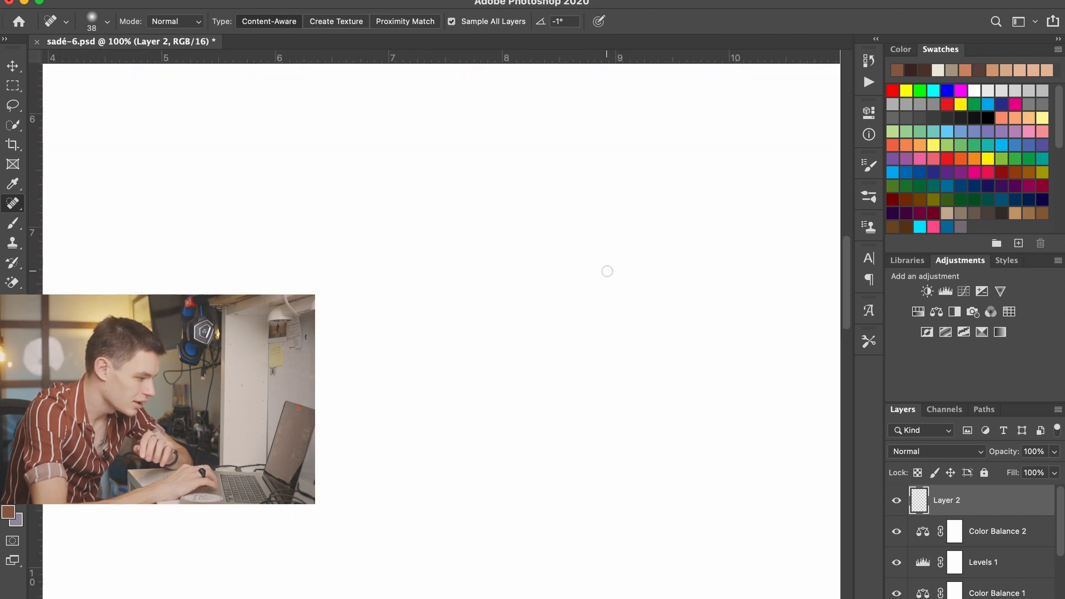
{"action": "scroll", "coordinate": [607, 271], "scroll_direction": "up", "scroll_amount": 1}
{"action": "scroll", "coordinate": [607, 272], "scroll_direction": "right", "scroll_amount": 1}
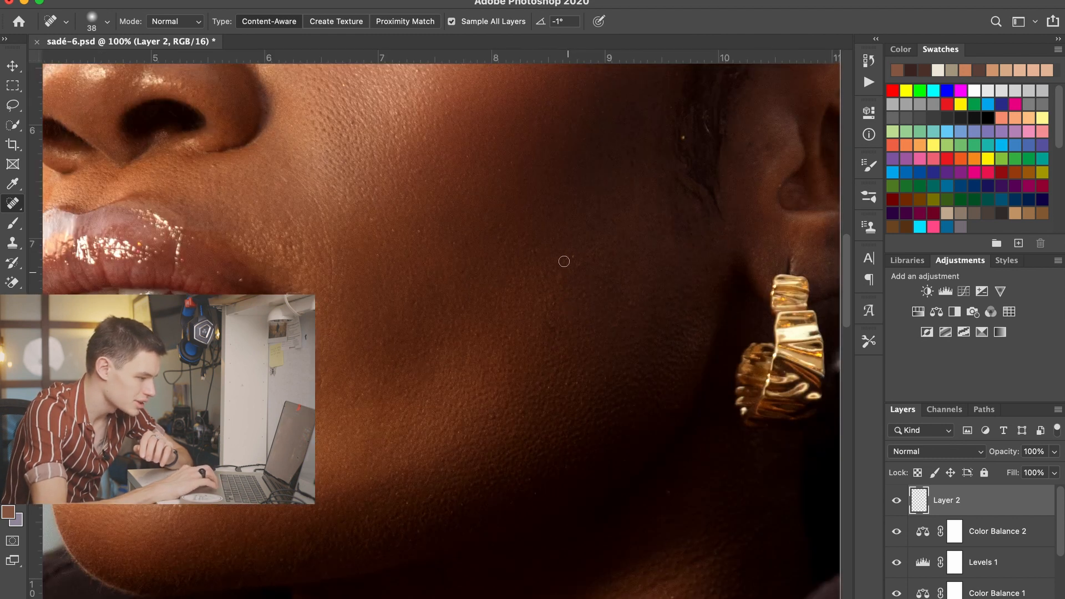
{"action": "scroll", "coordinate": [655, 267], "scroll_direction": "up", "scroll_amount": 4}
{"action": "scroll", "coordinate": [655, 267], "scroll_direction": "right", "scroll_amount": 3}
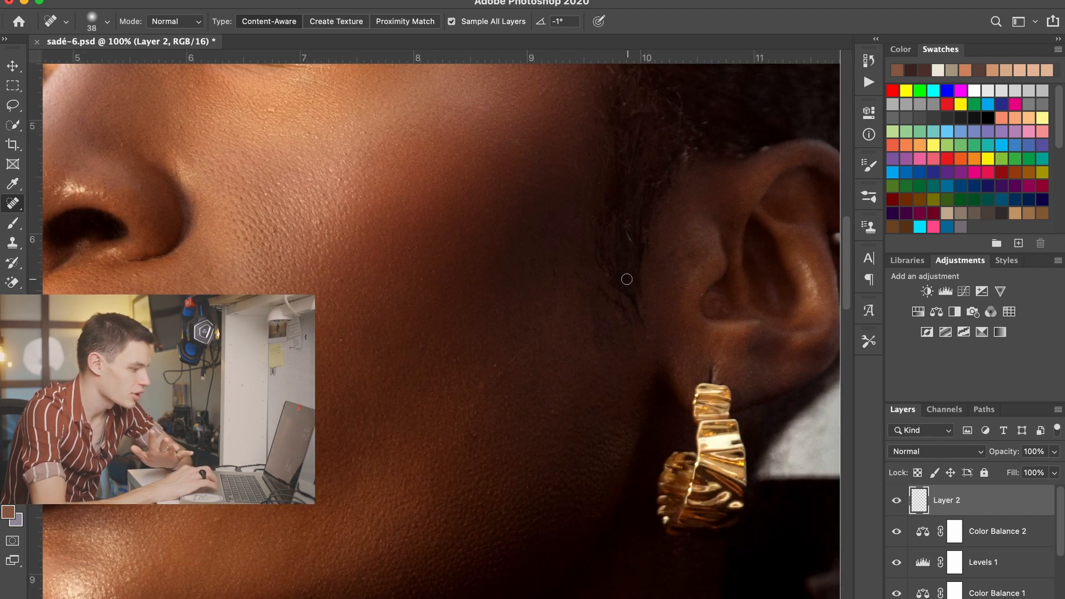
{"action": "scroll", "coordinate": [644, 300], "scroll_direction": "up", "scroll_amount": 3}
{"action": "scroll", "coordinate": [644, 301], "scroll_direction": "right", "scroll_amount": 1}
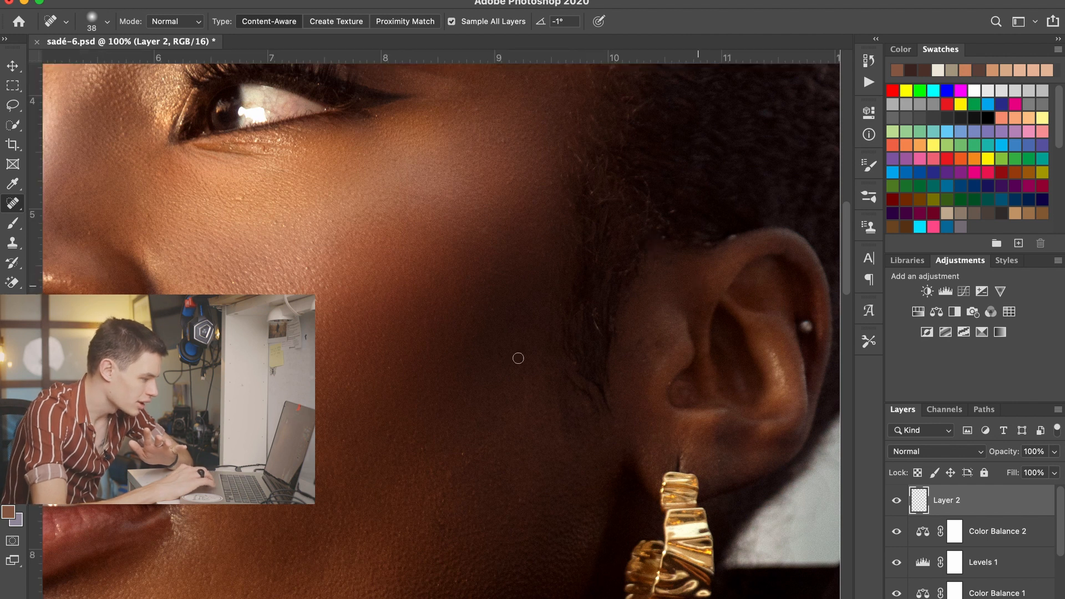
{"action": "scroll", "coordinate": [518, 359], "scroll_direction": "left", "scroll_amount": 5}
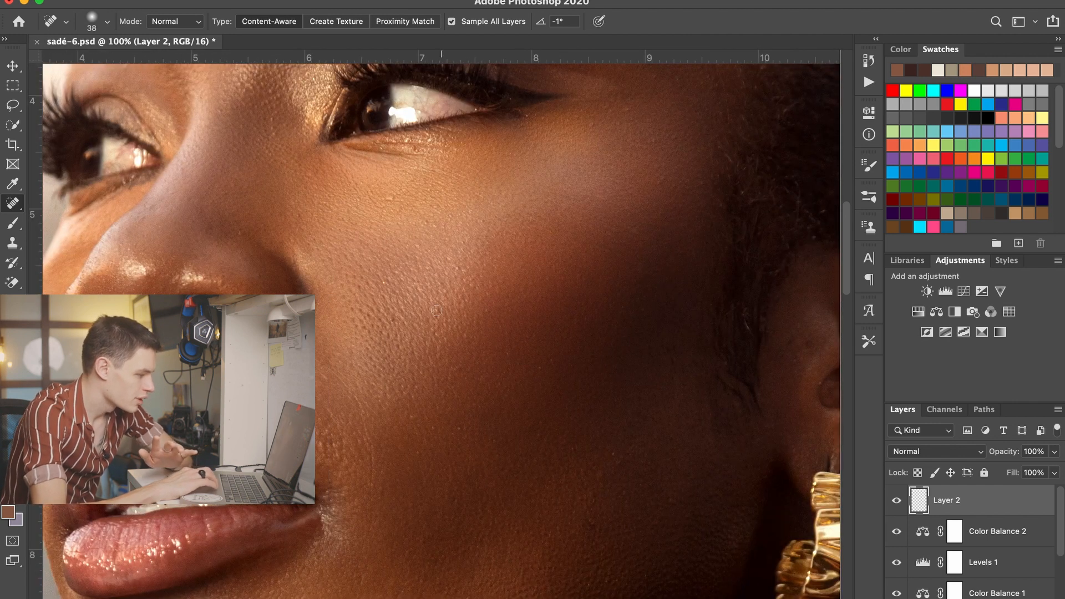
{"action": "left_click", "coordinate": [436, 311]}
Examine the skin around the eyes, forehead and cheek up close for remaining blemishes, and review the whole portrait
{"action": "scroll", "coordinate": [575, 304], "scroll_direction": "up", "scroll_amount": 2}
{"action": "scroll", "coordinate": [576, 305], "scroll_direction": "left", "scroll_amount": 4}
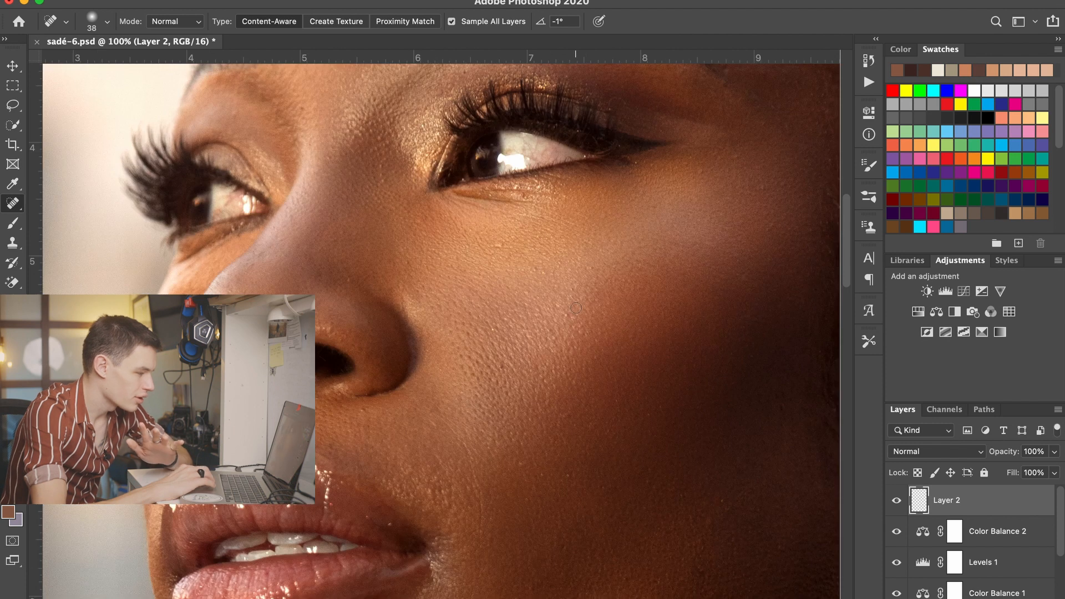
{"action": "scroll", "coordinate": [576, 307], "scroll_direction": "up", "scroll_amount": 8}
{"action": "scroll", "coordinate": [576, 308], "scroll_direction": "right", "scroll_amount": 4}
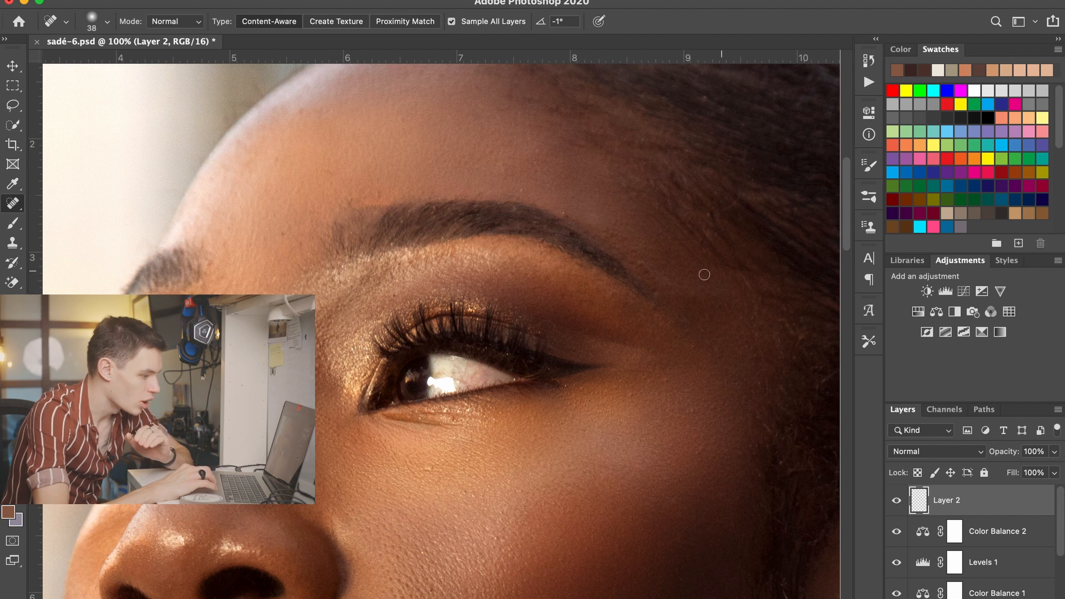
{"action": "scroll", "coordinate": [727, 345], "scroll_direction": "down", "scroll_amount": 7}
{"action": "scroll", "coordinate": [727, 345], "scroll_direction": "left", "scroll_amount": 3}
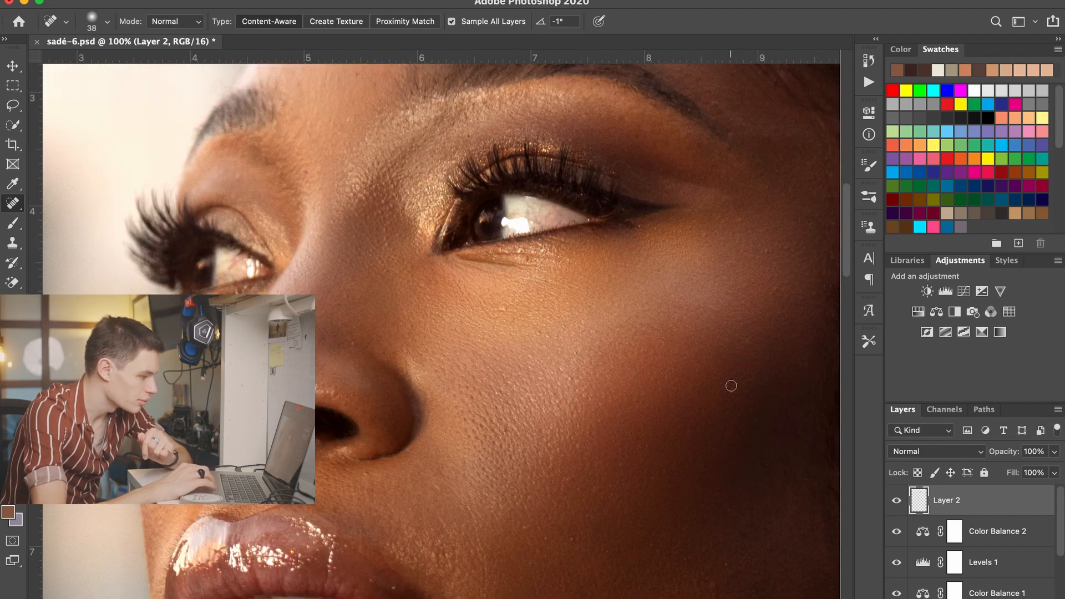
{"action": "key", "text": "super+minus"}
{"action": "key", "text": "super+minus"}
{"action": "key", "text": "super+minus"}
{"action": "key", "text": "super+minus"}
{"action": "key", "text": "super+minus"}
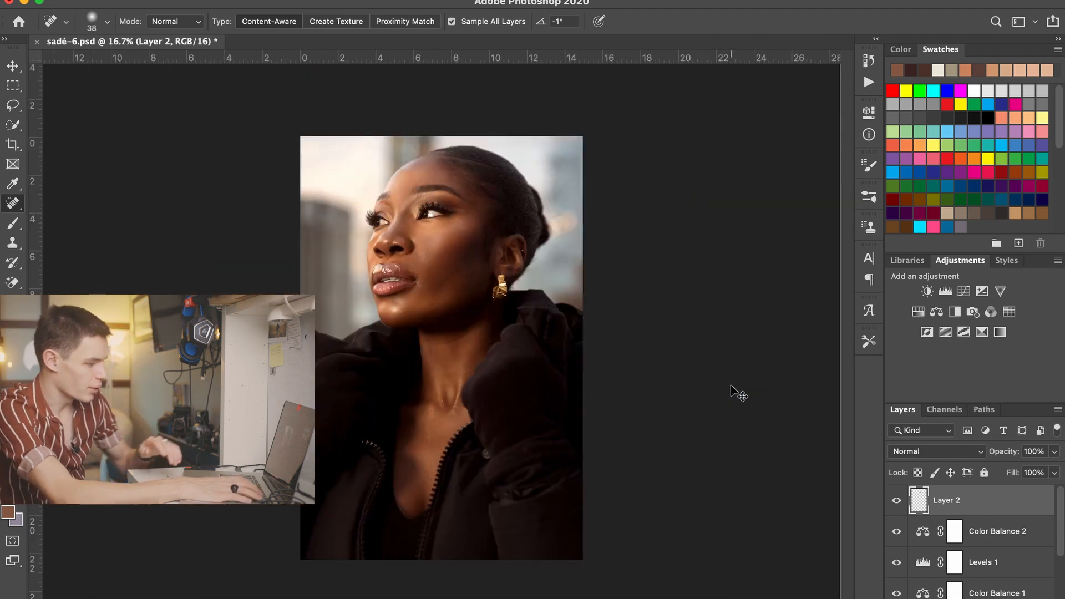
Add a Vibrance adjustment layer above the healing layer with vibrance set to +18
{"action": "key", "text": "super+minus"}
{"action": "key", "text": "super+minus"}
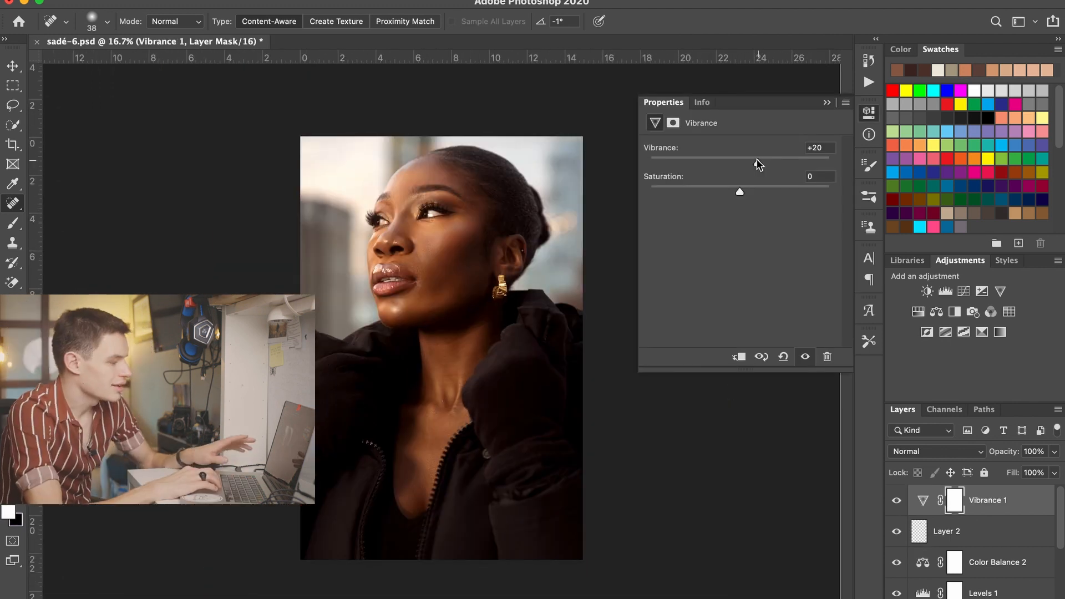
{"action": "mouse_move", "coordinate": [756, 159]}
{"action": "left_mouse_down"}
{"action": "mouse_move", "coordinate": [789, 160]}
{"action": "mouse_move", "coordinate": [684, 161]}
{"action": "mouse_move", "coordinate": [767, 162]}
{"action": "mouse_move", "coordinate": [756, 161]}
{"action": "left_mouse_up"}
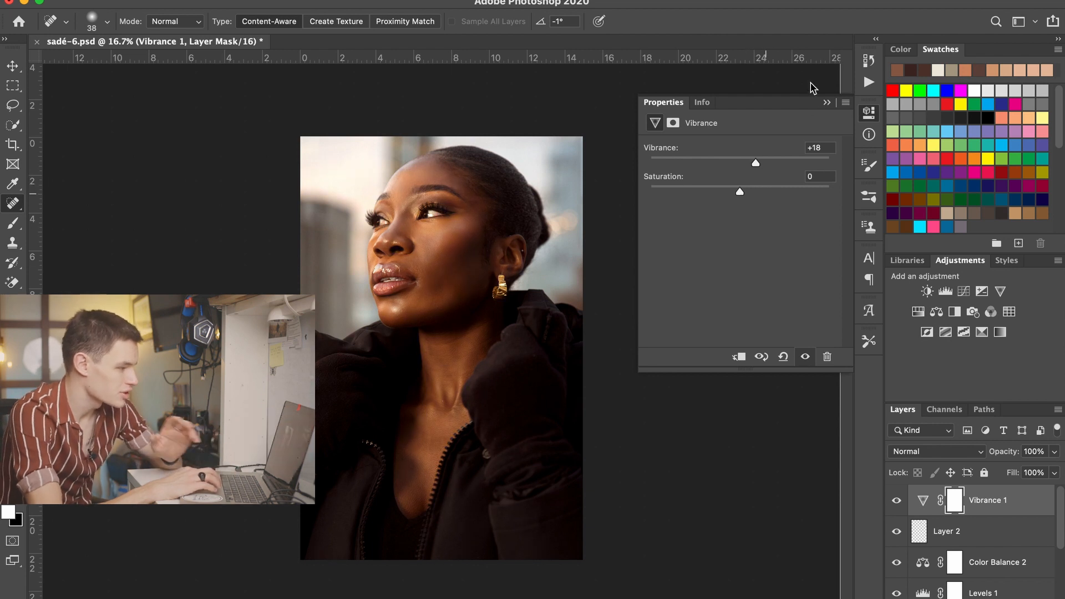
{"action": "left_click", "coordinate": [826, 102]}
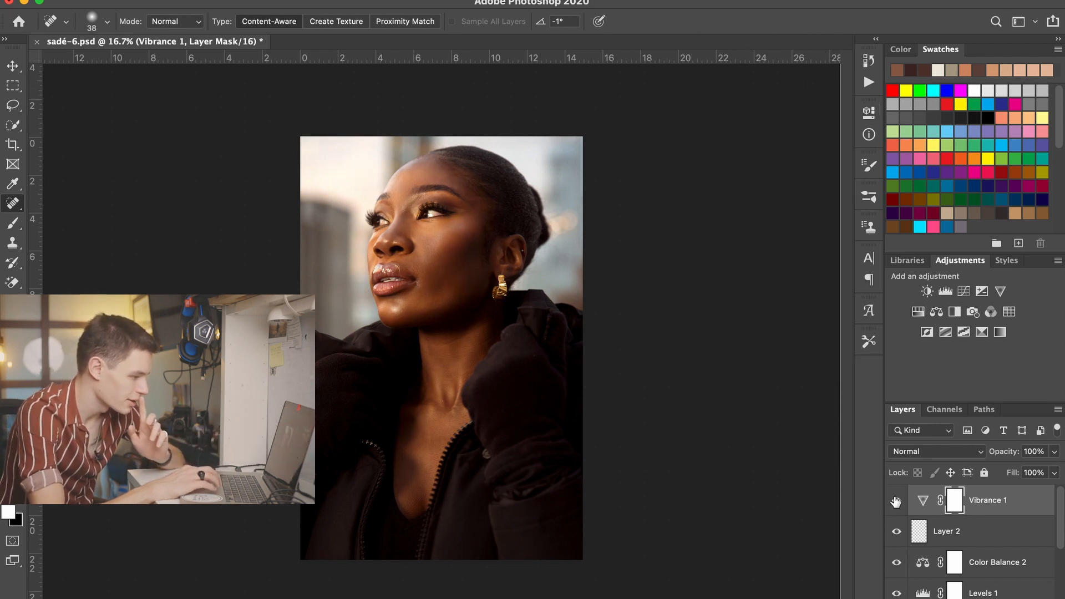
Add a Hue/Saturation adjustment layer and raise the saturation of the Magentas range to +34
{"action": "left_click", "coordinate": [918, 311]}
{"action": "left_click", "coordinate": [730, 169]}
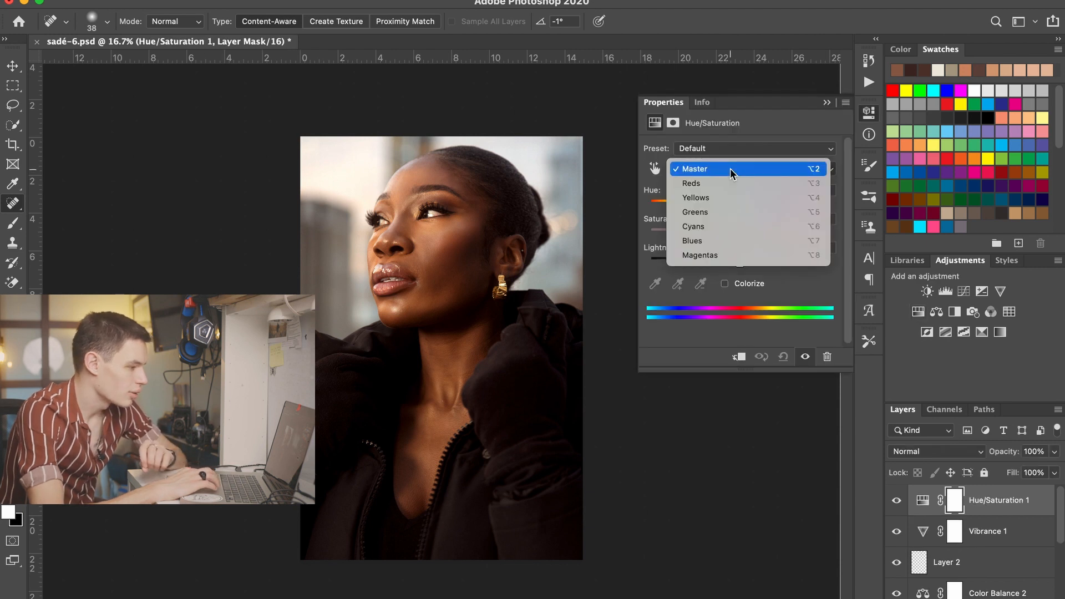
{"action": "left_click", "coordinate": [714, 256]}
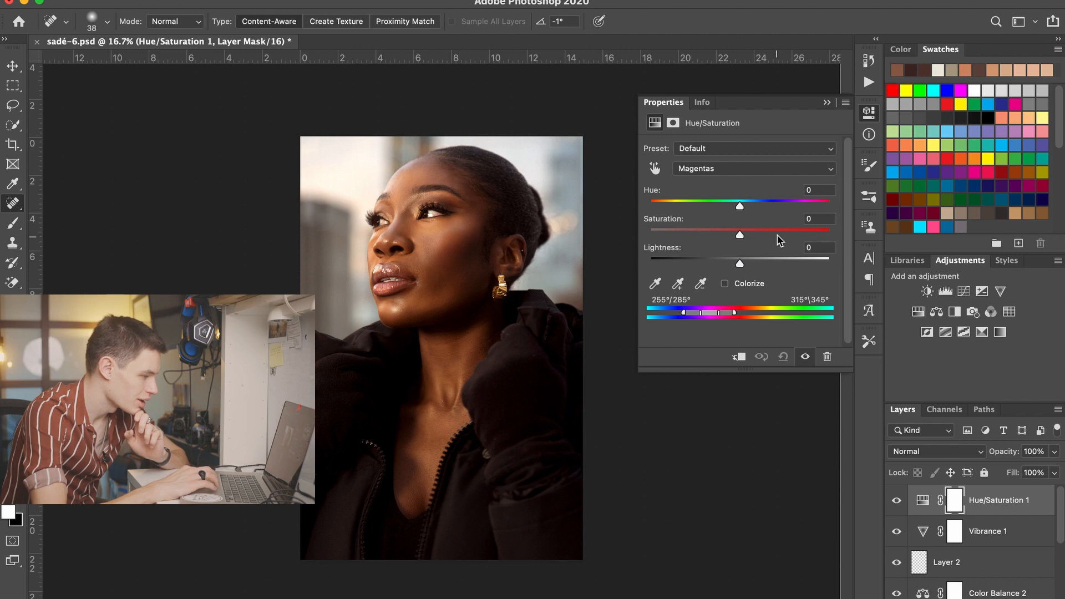
{"action": "left_click", "coordinate": [770, 235]}
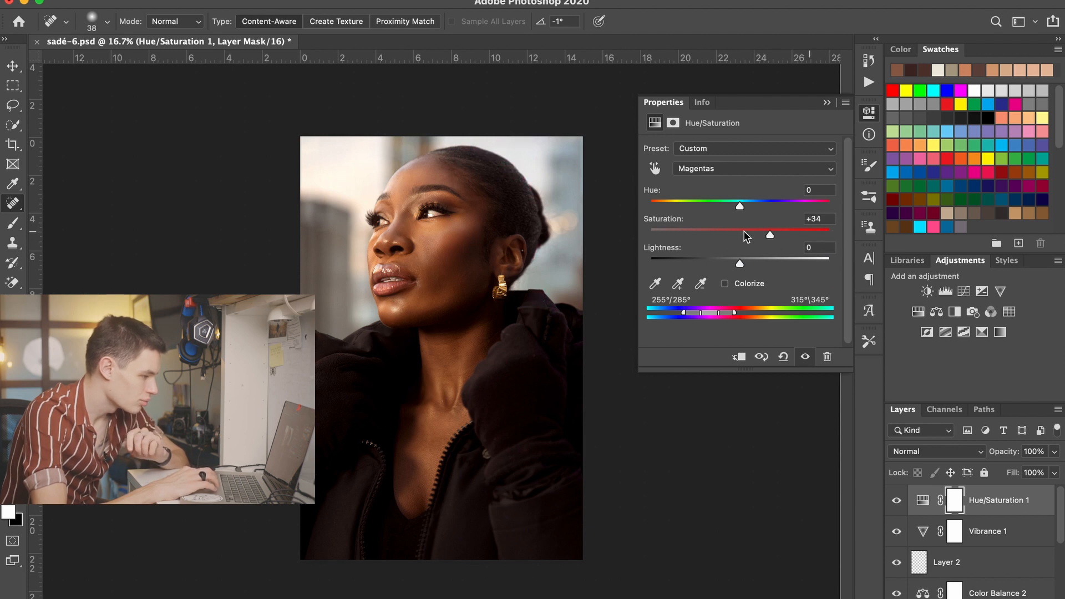
Extend the Magentas range's outer limit to 20° while previewing at +100 saturation, and set the saturation to +36
{"action": "left_click_drag", "start_coordinate": [744, 231], "coordinate": [739, 234]}
{"action": "left_click_drag", "start_coordinate": [735, 313], "coordinate": [755, 313]}
{"action": "left_click_drag", "start_coordinate": [739, 235], "coordinate": [841, 232]}
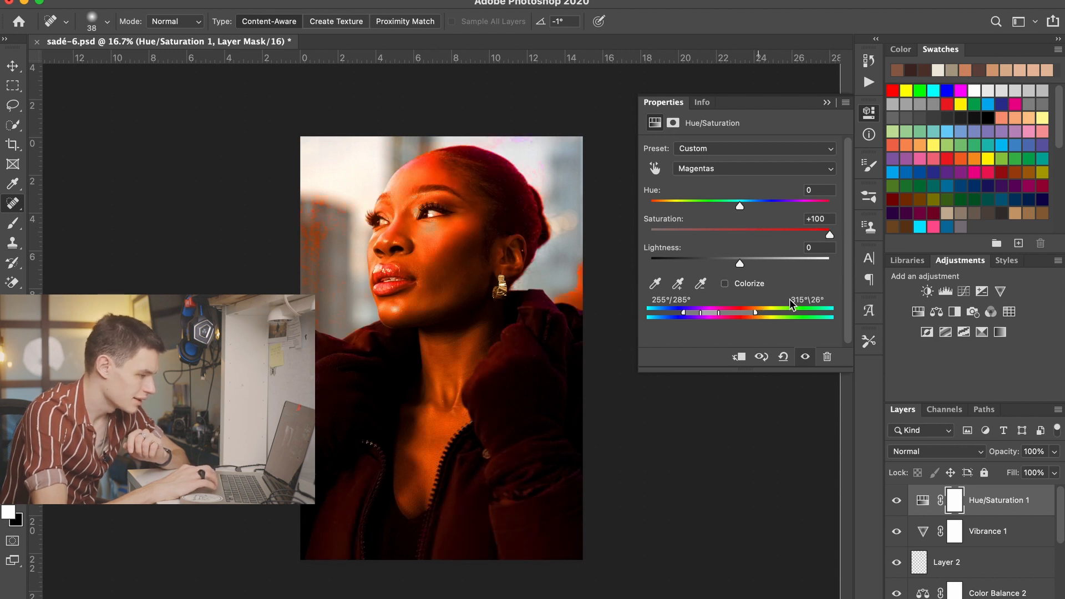
{"action": "left_click_drag", "start_coordinate": [755, 312], "coordinate": [751, 313]}
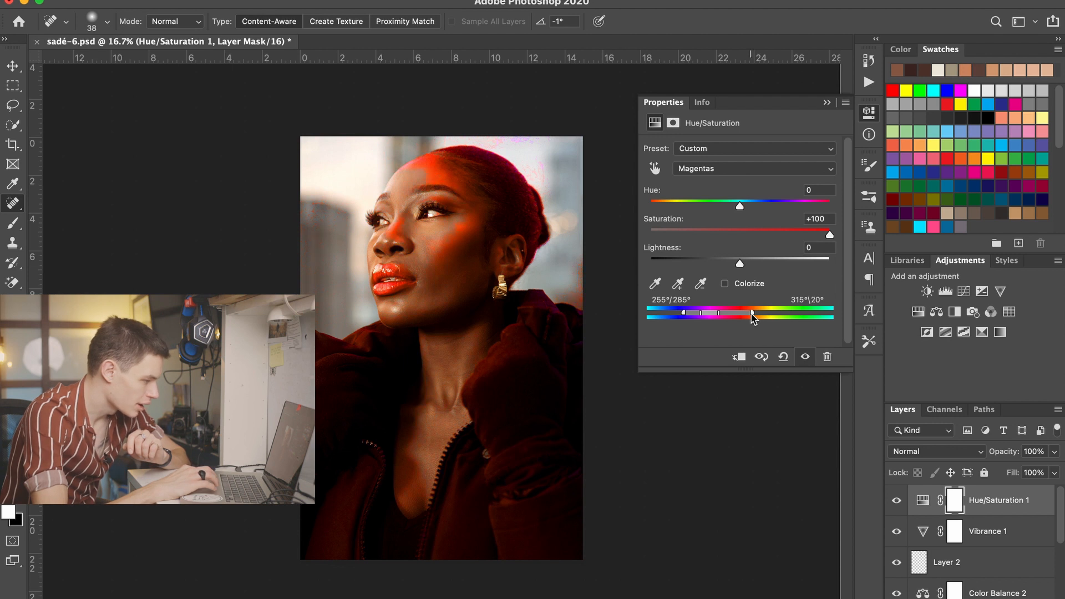
{"action": "left_click", "coordinate": [757, 239]}
{"action": "left_click_drag", "start_coordinate": [757, 238], "coordinate": [775, 239]}
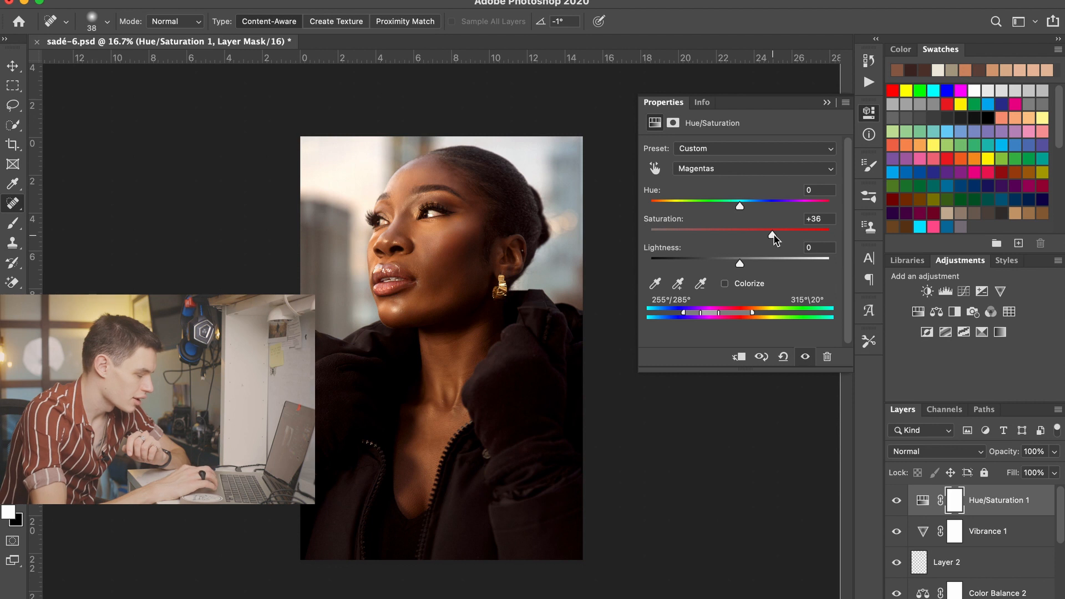
Invert the Hue/Saturation mask to black and paint white over the lips with a 150 px soft round brush at 41% flow
{"action": "key", "text": "super+plus"}
{"action": "key", "text": "super+plus"}
{"action": "key", "text": "super+plus"}
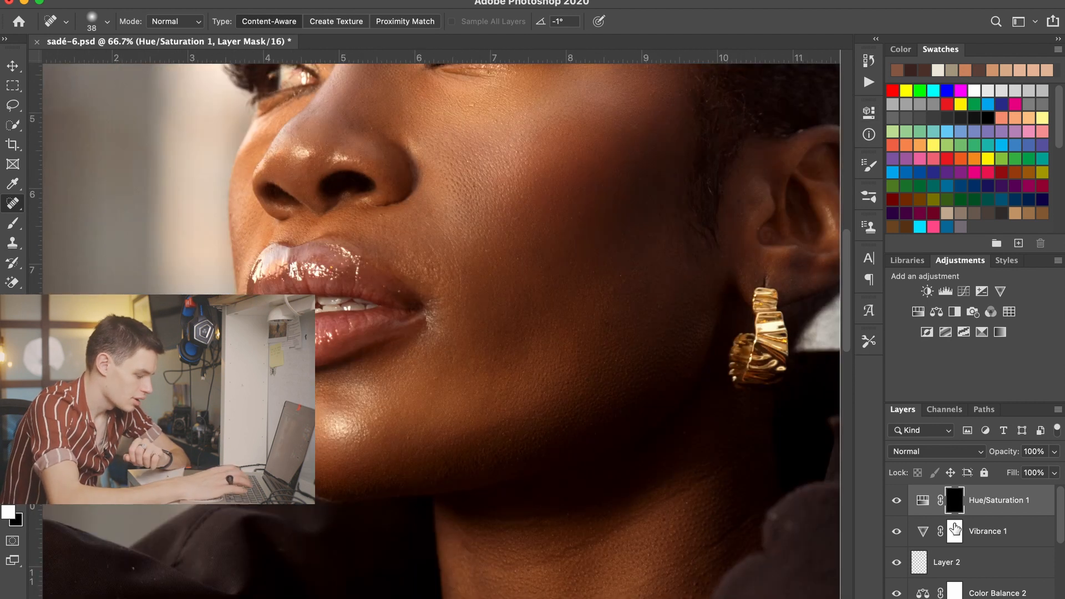
{"action": "key", "text": "b"}
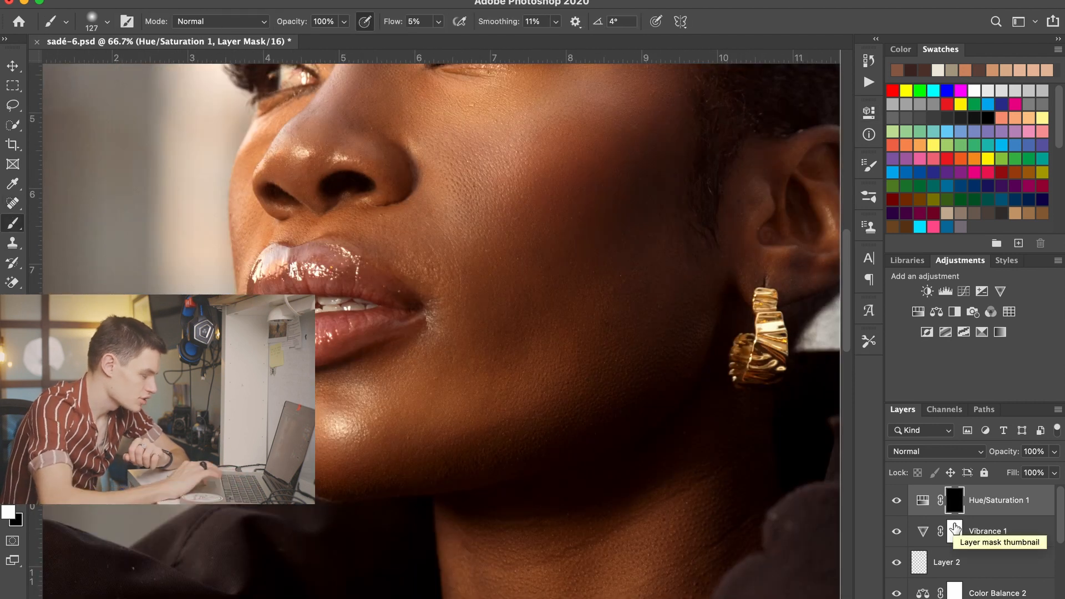
{"action": "right_click", "coordinate": [468, 388]}
{"action": "left_click_drag", "start_coordinate": [582, 430], "coordinate": [610, 431]}
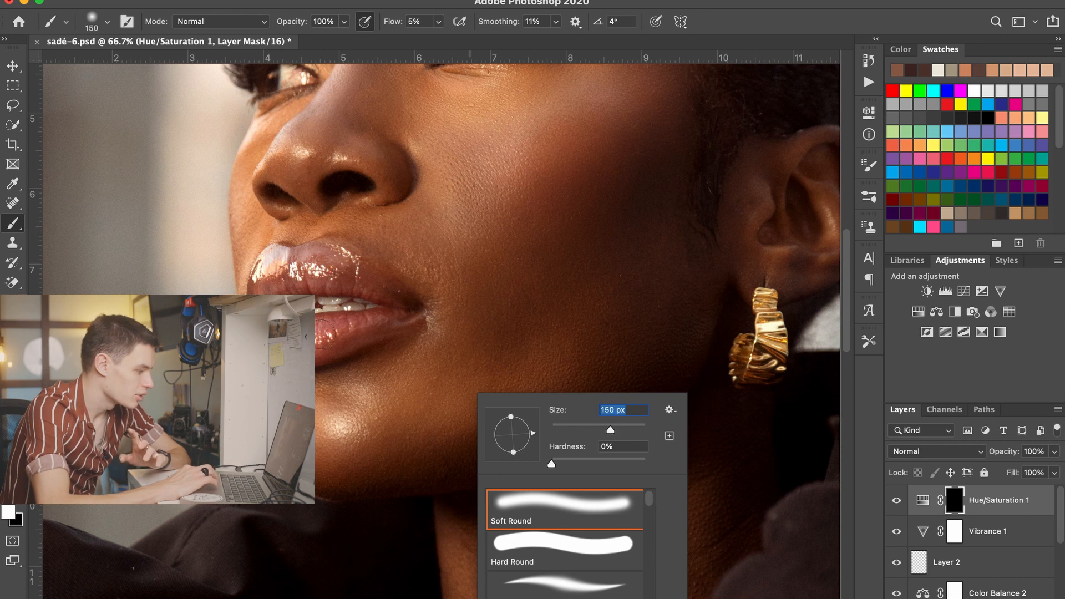
{"action": "left_click", "coordinate": [371, 334]}
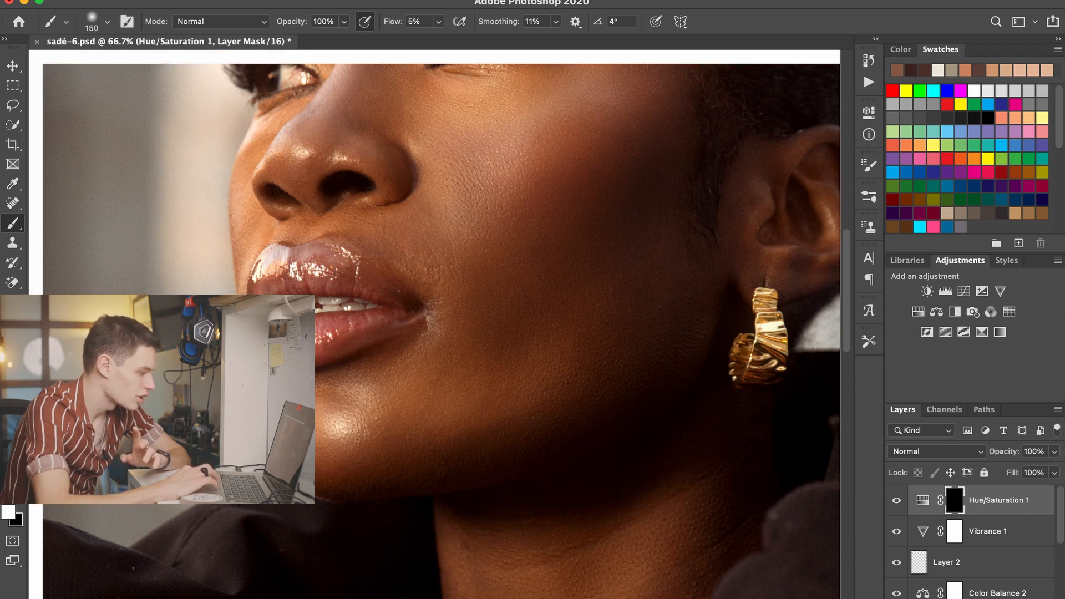
{"action": "left_click_drag", "start_coordinate": [393, 24], "coordinate": [419, 24]}
{"action": "mouse_move", "coordinate": [317, 287]}
{"action": "left_mouse_down"}
{"action": "mouse_move", "coordinate": [350, 278]}
{"action": "mouse_move", "coordinate": [342, 273]}
{"action": "mouse_move", "coordinate": [372, 279]}
{"action": "left_mouse_up"}
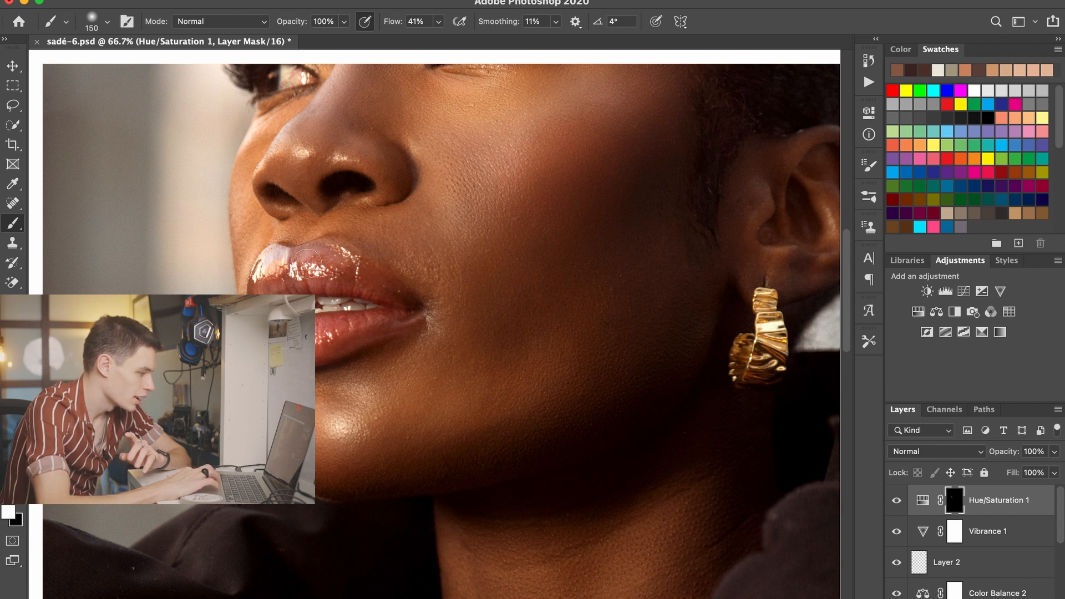
Compare the portrait with and without the Hue/Saturation layer and lower that layer's opacity to 75%
{"action": "key", "text": "super+minus"}
{"action": "key", "text": "super+minus"}
{"action": "key", "text": "super+minus"}
{"action": "key", "text": "super+minus"}
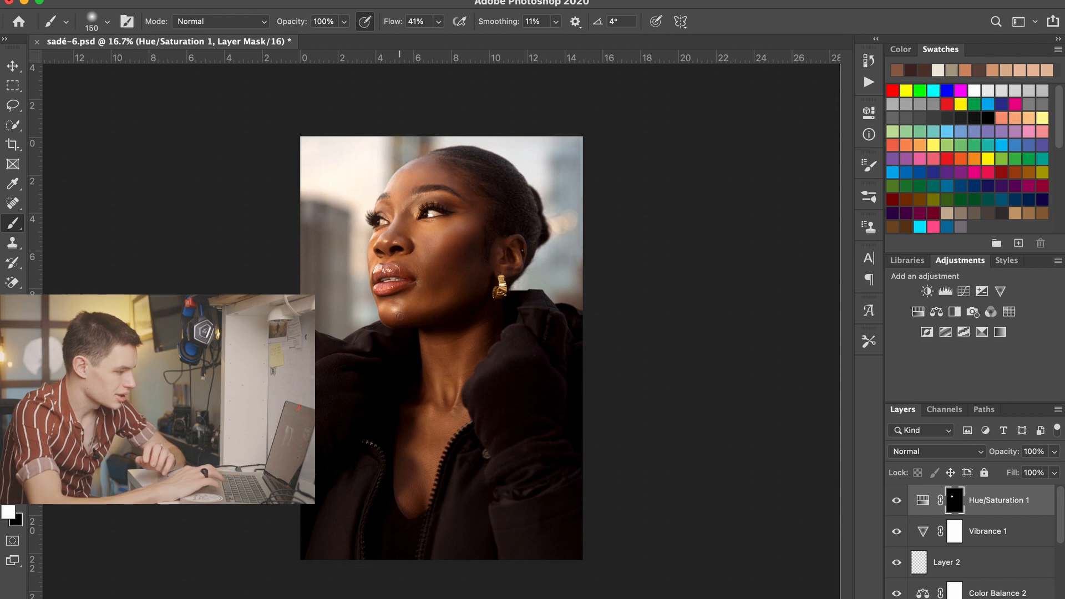
{"action": "left_click", "coordinate": [891, 500]}
{"action": "left_click", "coordinate": [891, 501]}
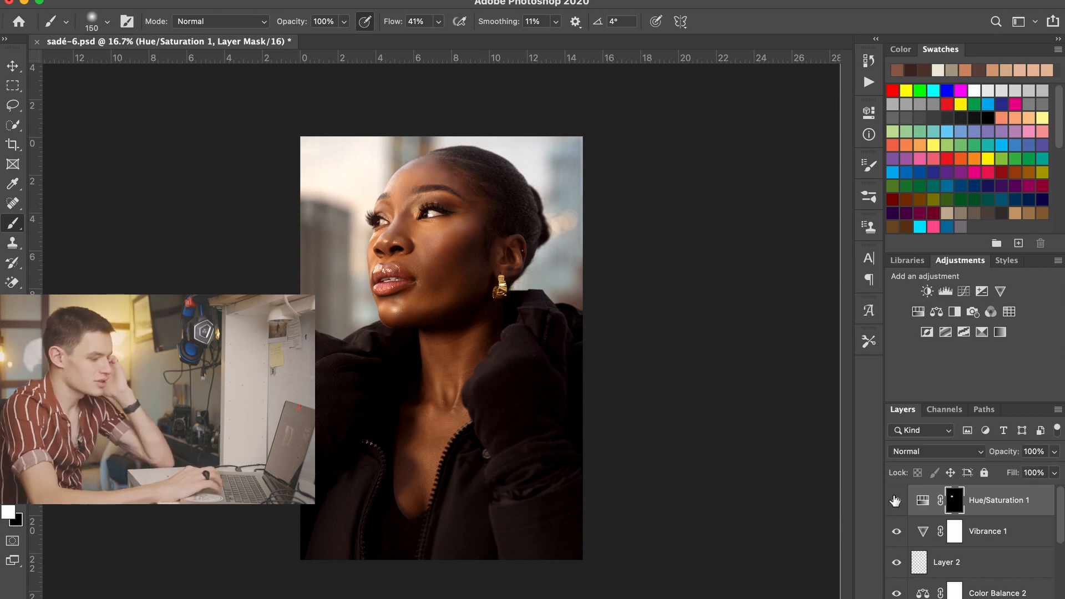
{"action": "left_click_drag", "start_coordinate": [1004, 456], "coordinate": [988, 456]}
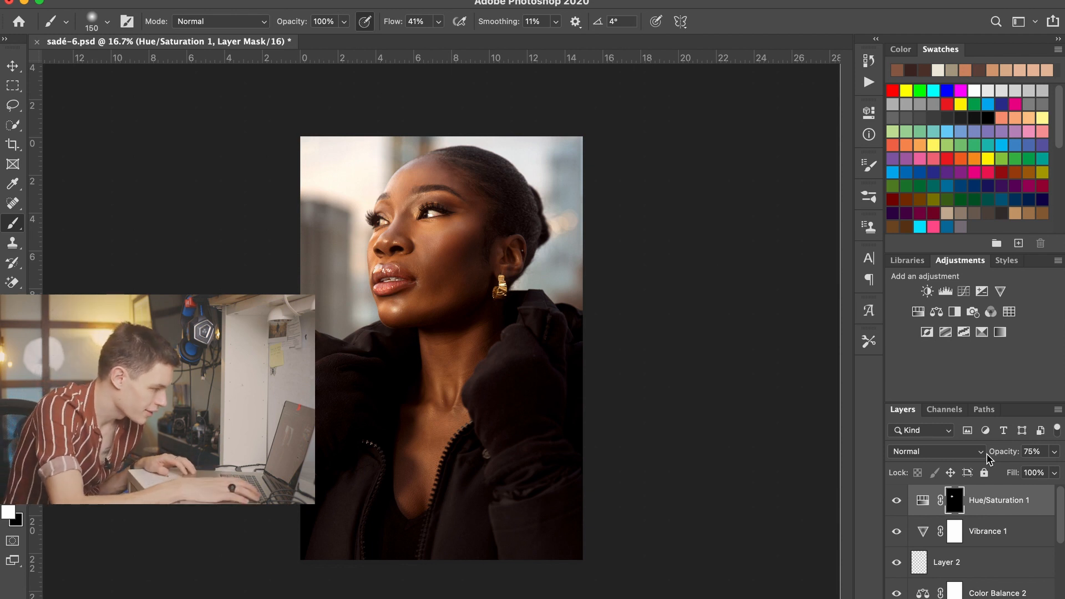
Compare the full portrait with the original by temporarily hiding all layers above the background
{"action": "key", "text": "super+plus"}
{"action": "scroll", "coordinate": [518, 245], "scroll_direction": "down", "scroll_amount": 5}
{"action": "key", "text": "super+minus"}
{"action": "key", "text": "super+minus"}
{"action": "key", "text": "super+plus"}
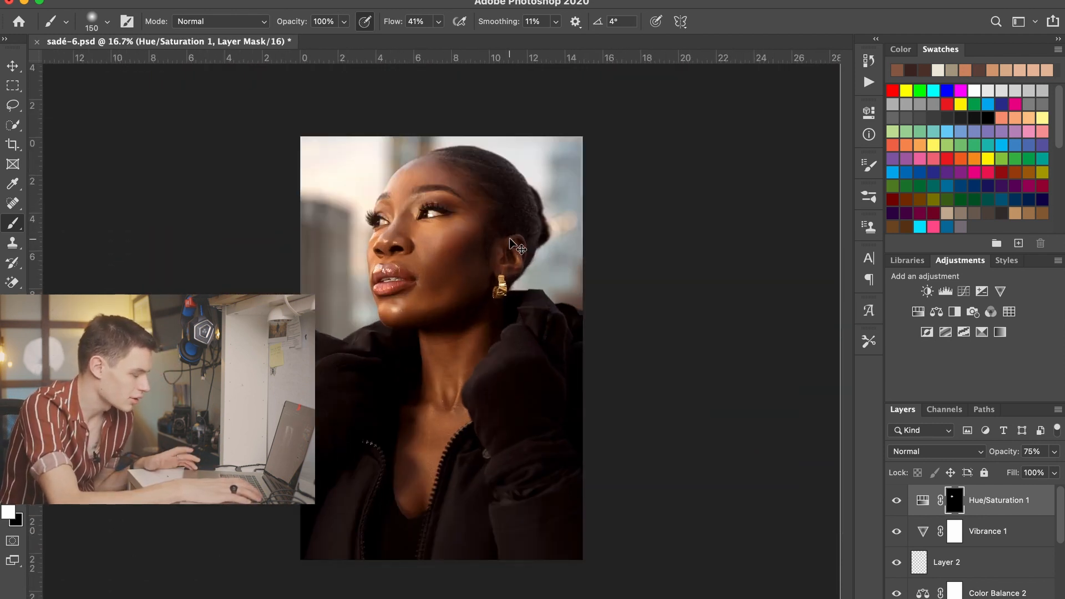
{"action": "scroll", "coordinate": [939, 574], "scroll_direction": "down", "scroll_amount": 5}
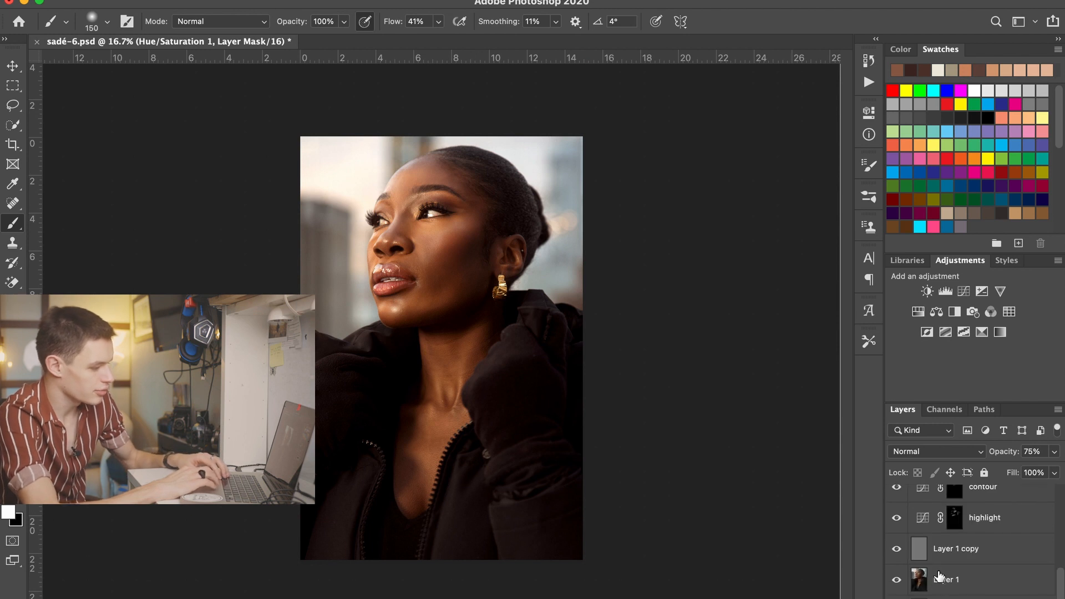
{"action": "left_click", "coordinate": [896, 597], "text": "alt"}
{"action": "left_click", "coordinate": [896, 598], "text": "alt"}
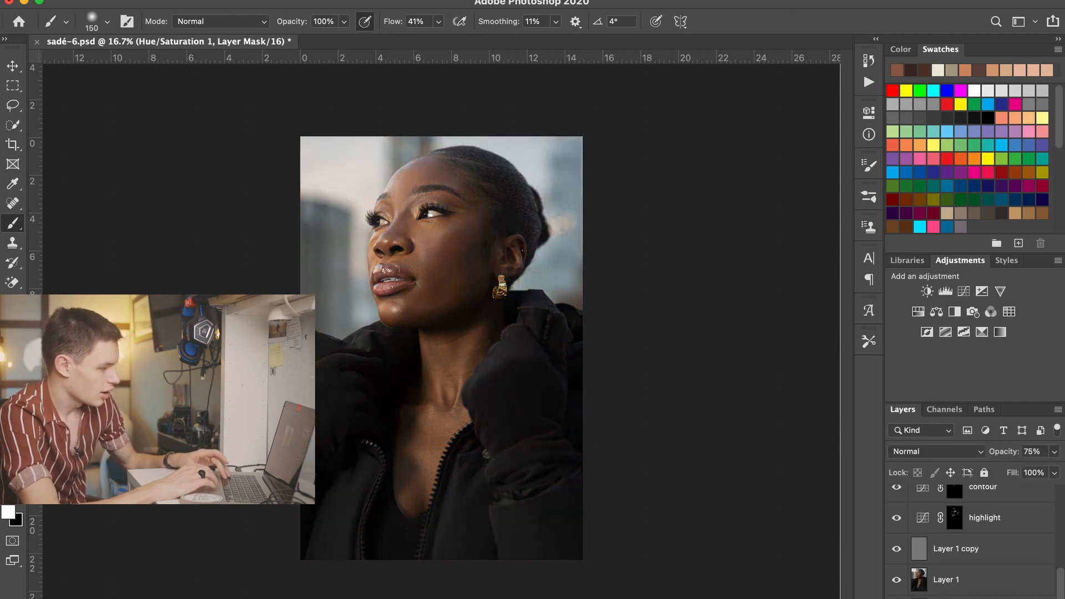
{"action": "left_click", "coordinate": [896, 598], "text": "alt"}
{"action": "left_click", "coordinate": [896, 597], "text": "alt"}
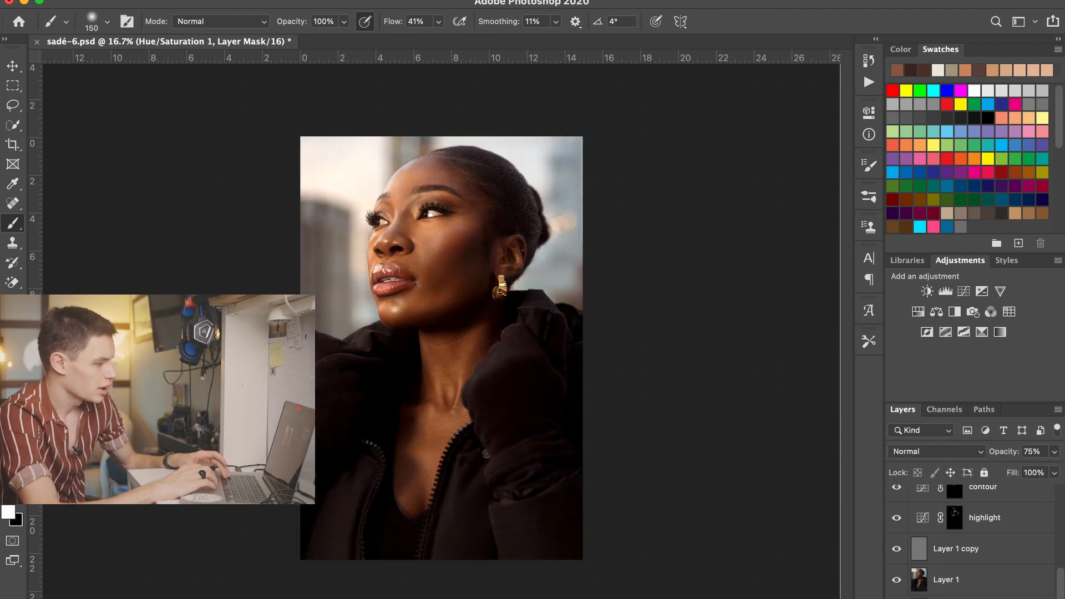
{"action": "scroll", "coordinate": [981, 523], "scroll_direction": "up", "scroll_amount": 5}
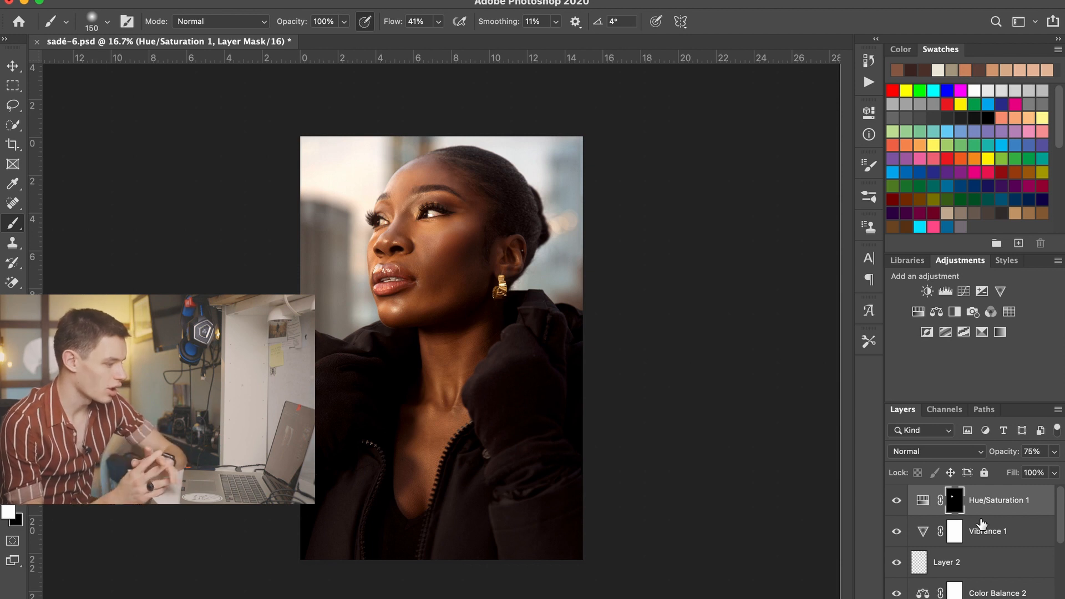
Add a Curves adjustment layer above Hue/Saturation and brighten the portrait by raising the RGB curve at a midtone and a shadow point
{"action": "left_click", "coordinate": [963, 291]}
{"action": "left_click_drag", "start_coordinate": [752, 262], "coordinate": [730, 247]}
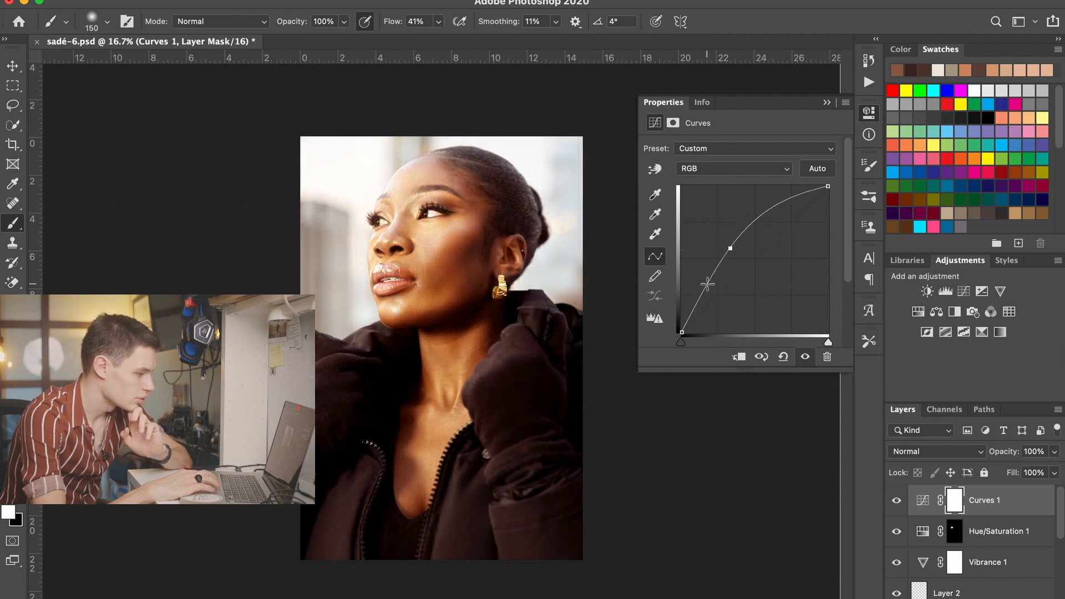
{"action": "left_click_drag", "start_coordinate": [704, 286], "coordinate": [730, 241]}
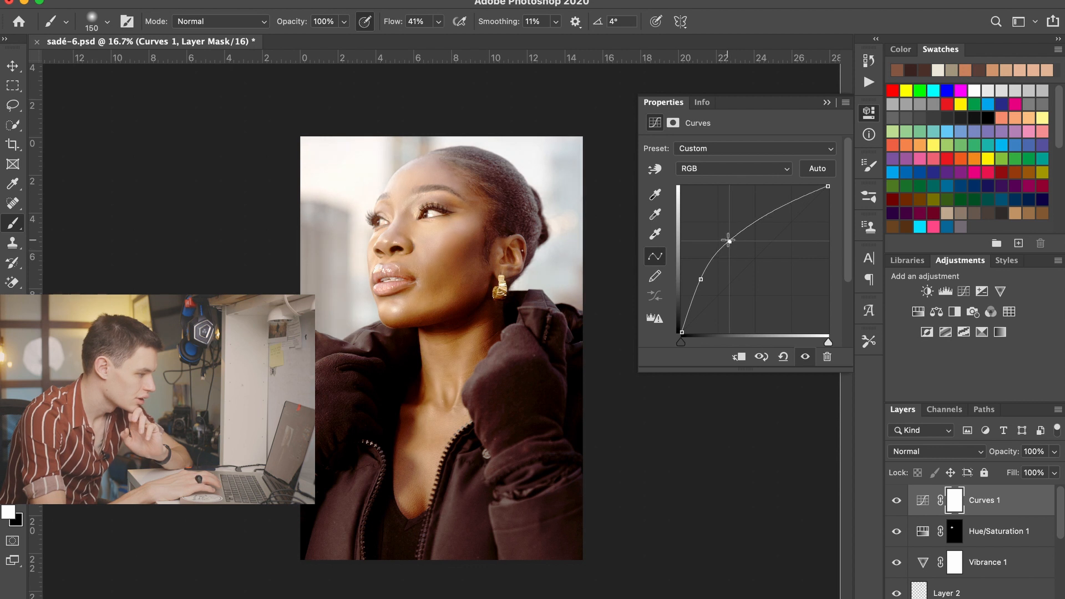
Warm the Curves adjustment by raising the Red channel's midtones and slightly lowering the Blue channel's midtones
{"action": "left_click", "coordinate": [723, 169]}
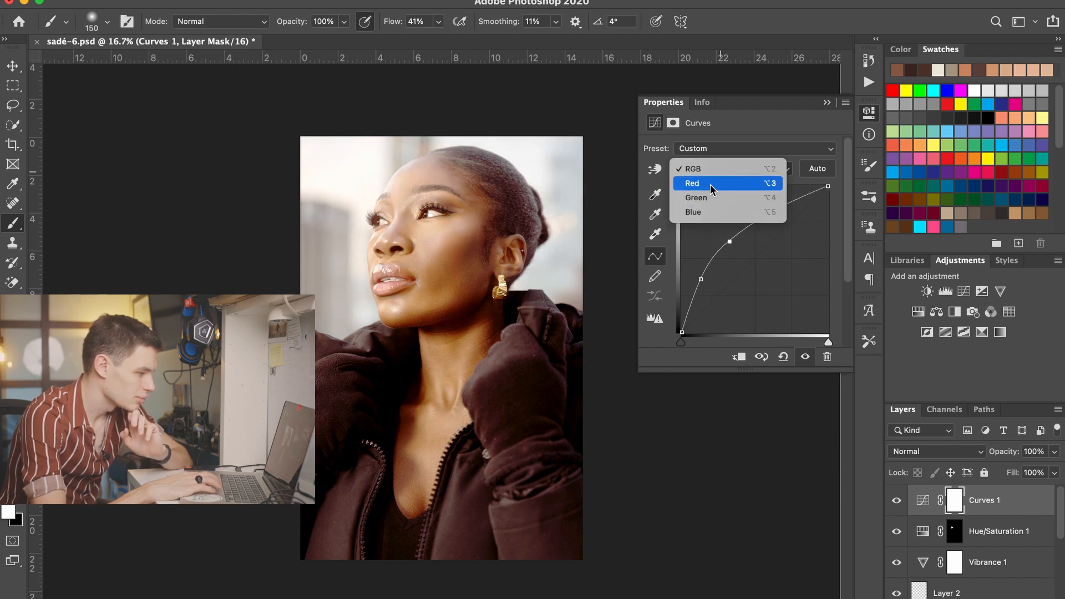
{"action": "left_click", "coordinate": [711, 185]}
{"action": "left_click_drag", "start_coordinate": [748, 262], "coordinate": [737, 248]}
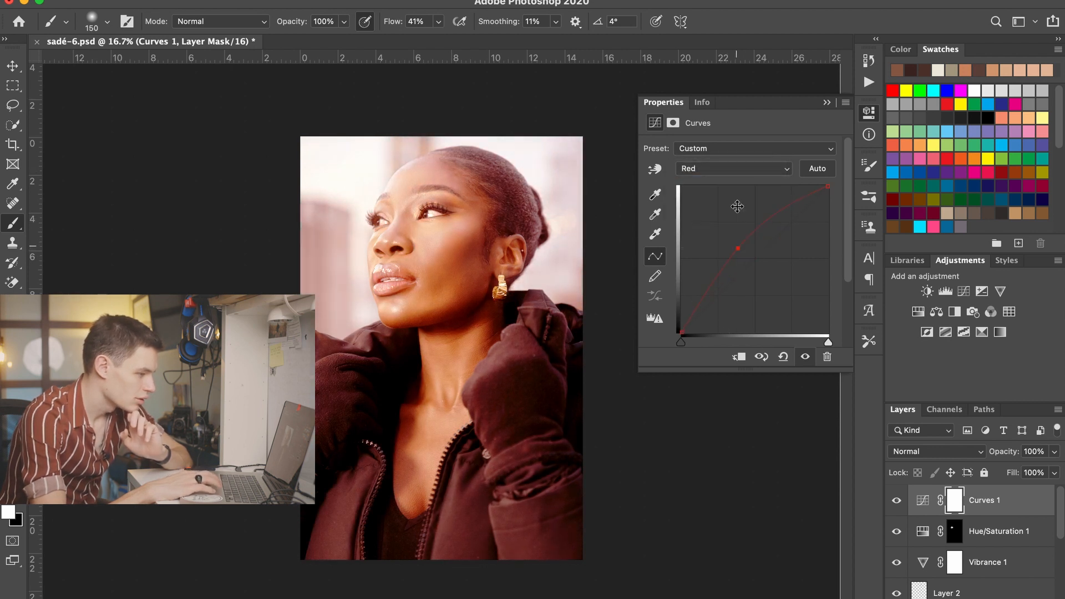
{"action": "left_click", "coordinate": [729, 176]}
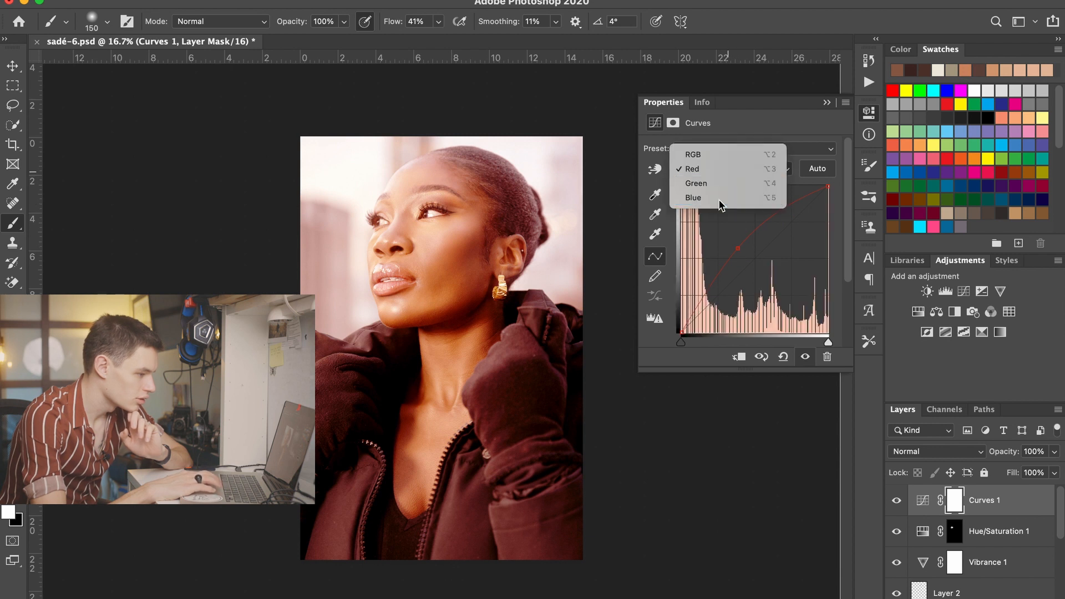
{"action": "left_click", "coordinate": [720, 199]}
{"action": "left_click_drag", "start_coordinate": [753, 260], "coordinate": [759, 266]}
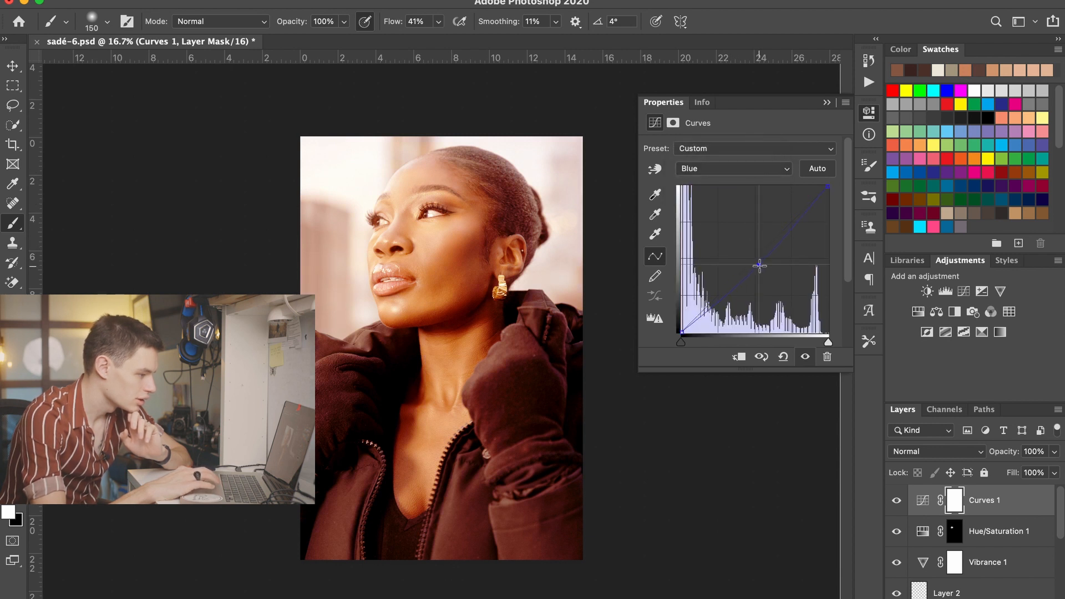
{"action": "left_click", "coordinate": [831, 102]}
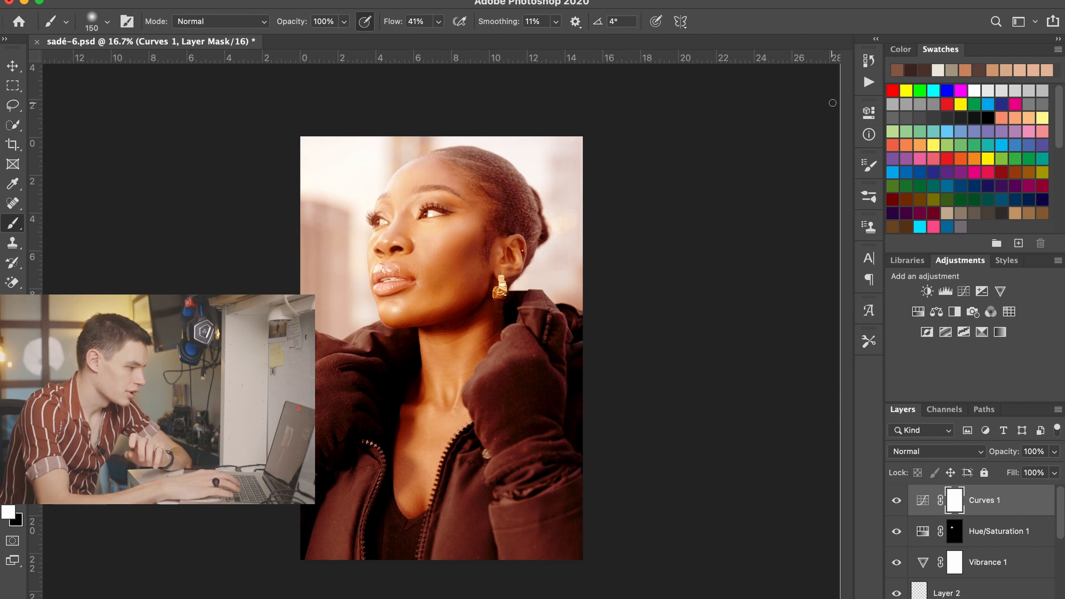
Invert the Curves mask to black and draw a white radial gradient from outside the photo's upper-left corner to the coat collar
{"action": "key", "text": "ctrl+i"}
{"action": "key", "text": "g"}
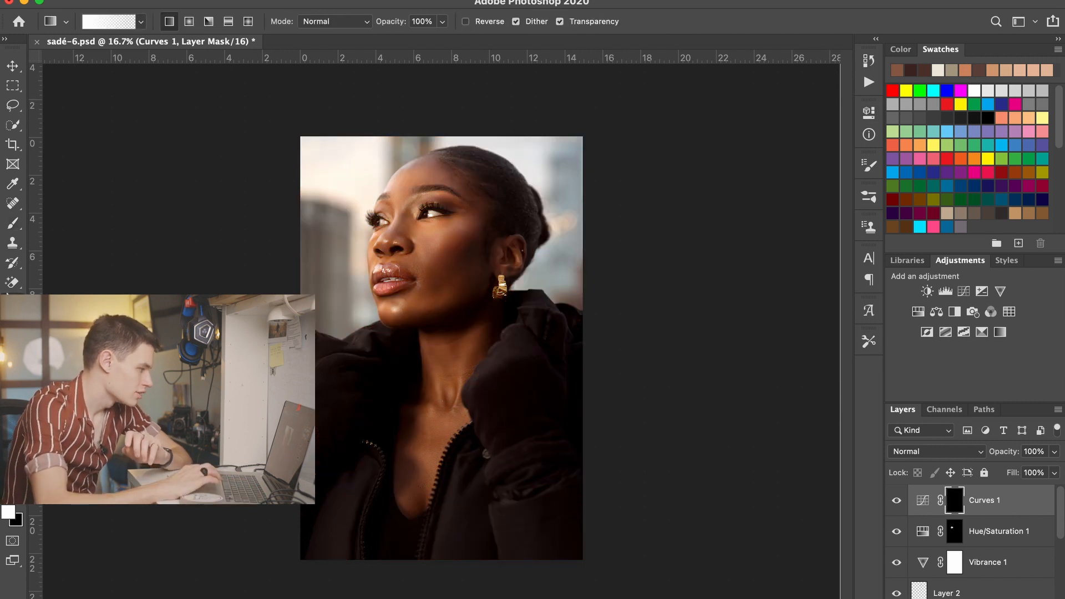
{"action": "left_click", "coordinate": [189, 21]}
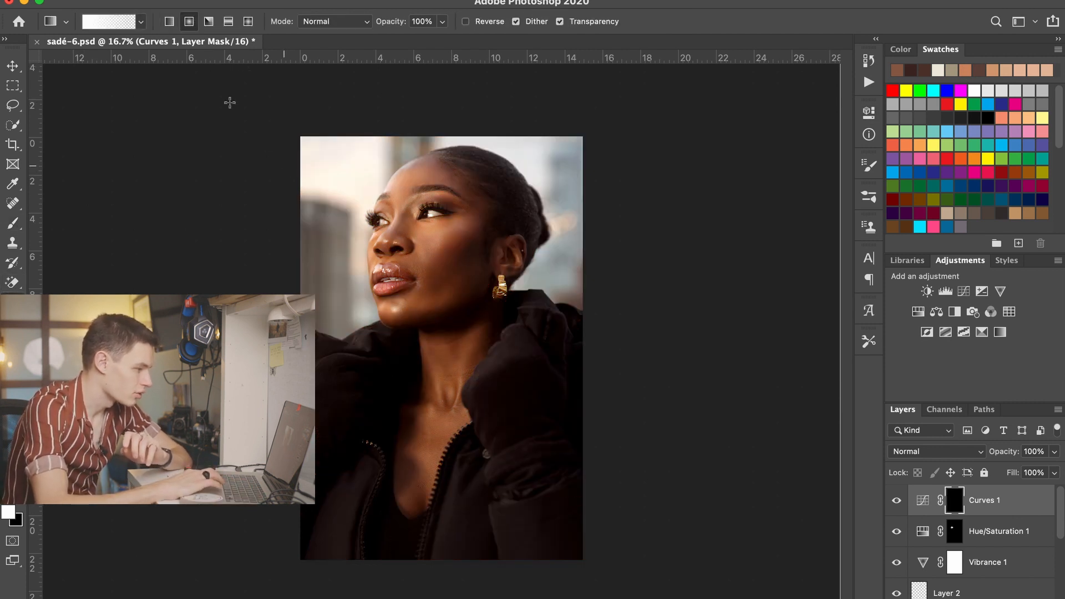
{"action": "left_click_drag", "start_coordinate": [230, 102], "coordinate": [497, 354]}
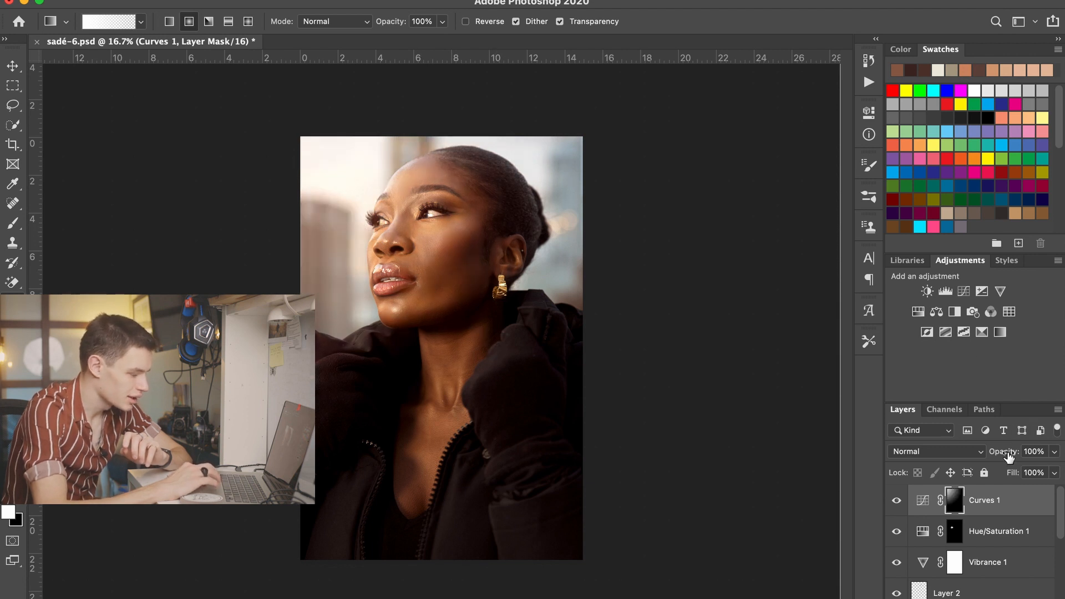
Lower the Curves layer's opacity to 31%, comparing the portrait with and without the glow along the way
{"action": "left_click_drag", "start_coordinate": [1003, 456], "coordinate": [962, 457]}
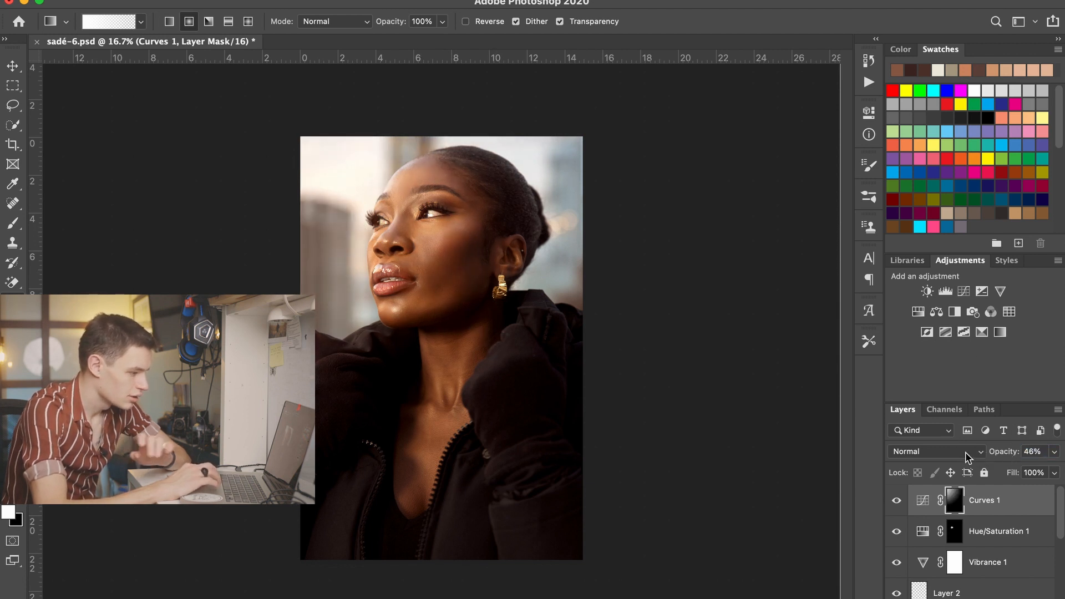
{"action": "left_click", "coordinate": [896, 501]}
{"action": "left_click", "coordinate": [896, 501]}
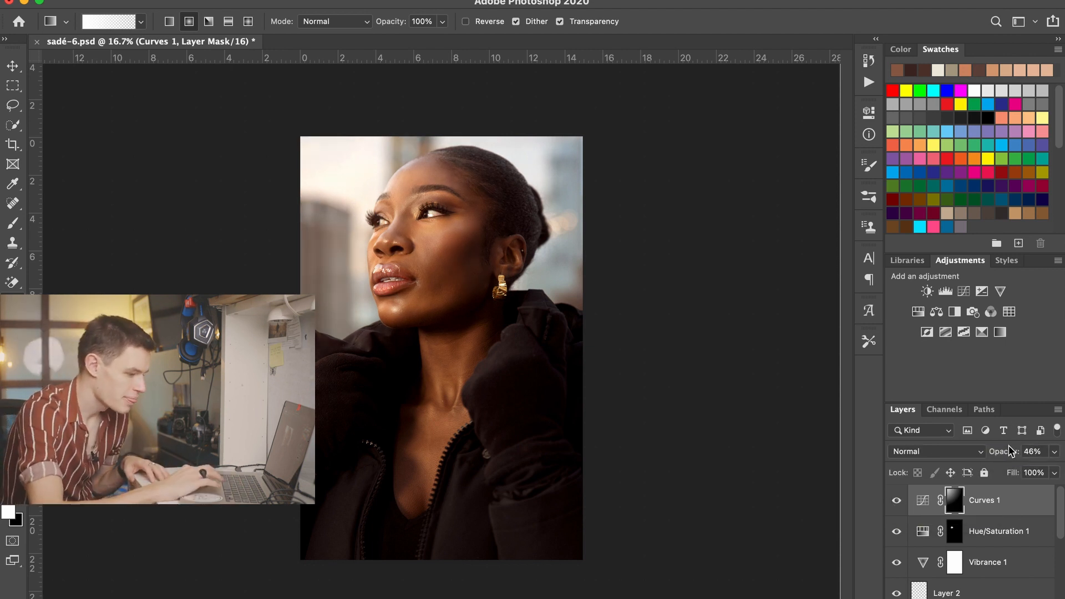
{"action": "left_click_drag", "start_coordinate": [1008, 453], "coordinate": [993, 456]}
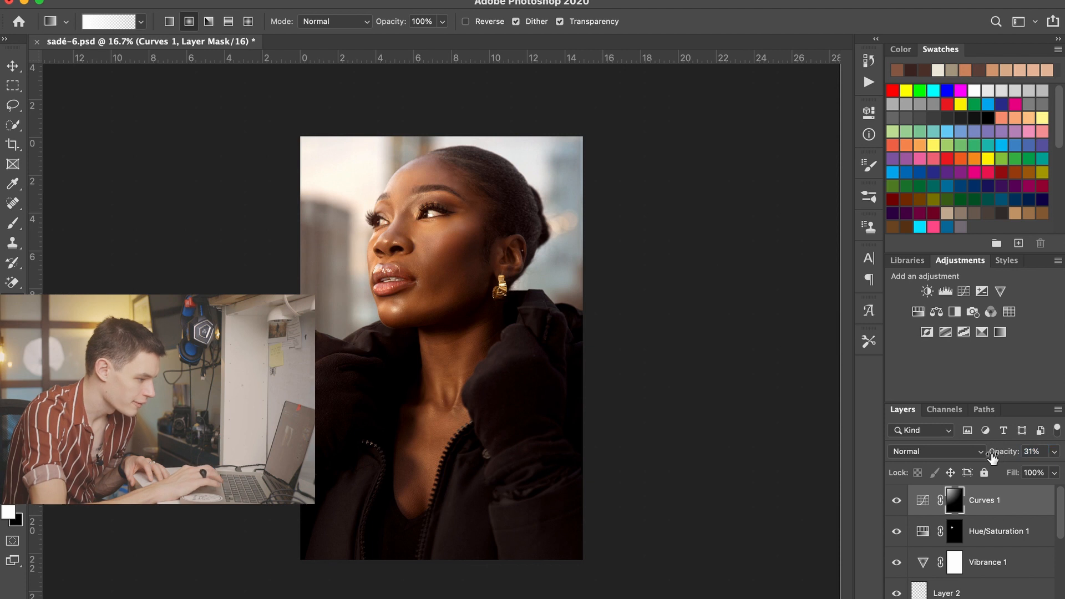